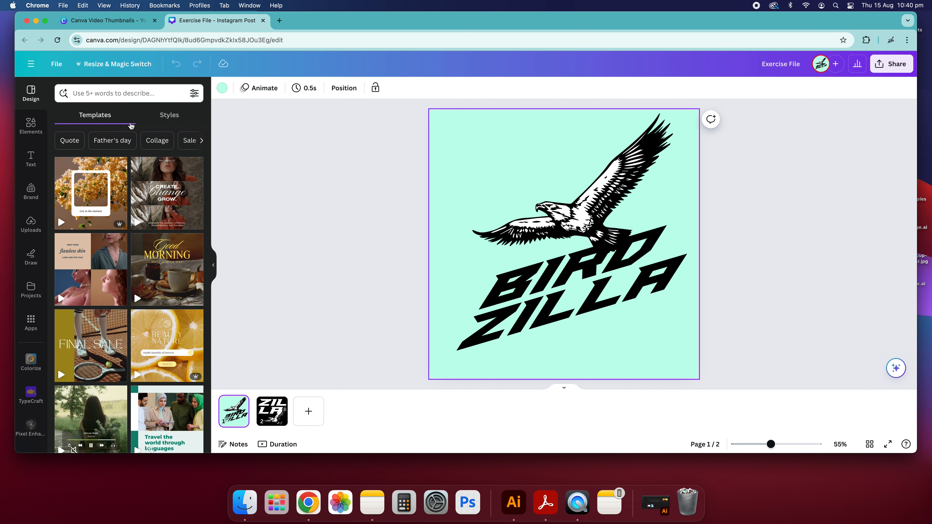
Add a new blank third page to the design.
left_click(271, 341)
left_click(309, 411)
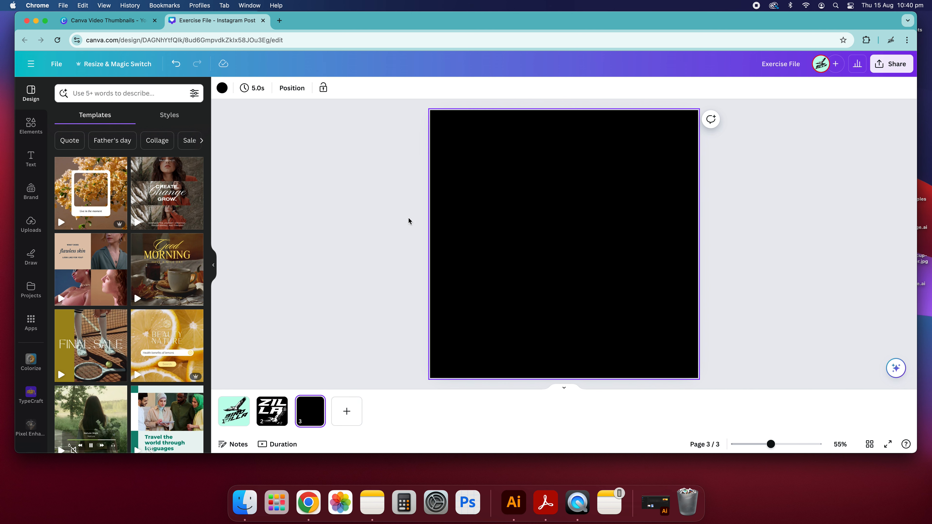
left_click(283, 243)
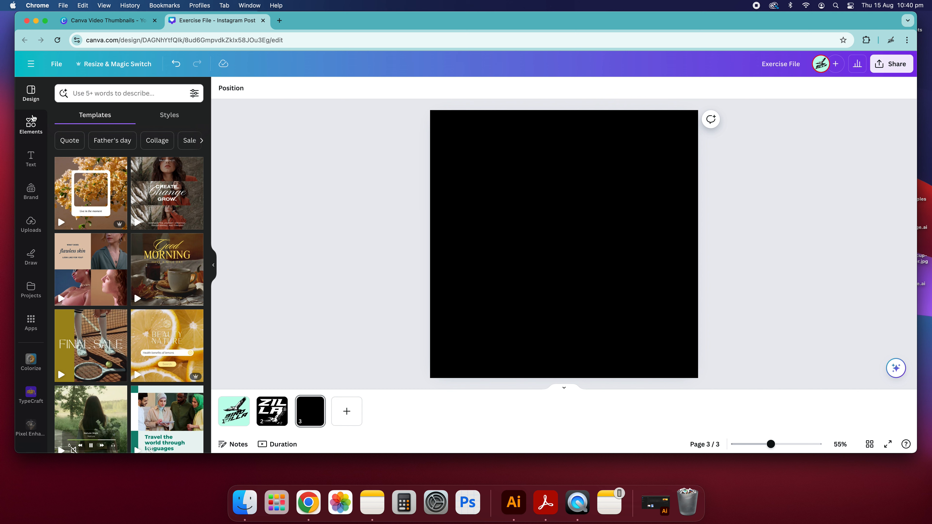
Browse the Elements library and its Collections for a suitable sports graphics set.
left_click(23, 128)
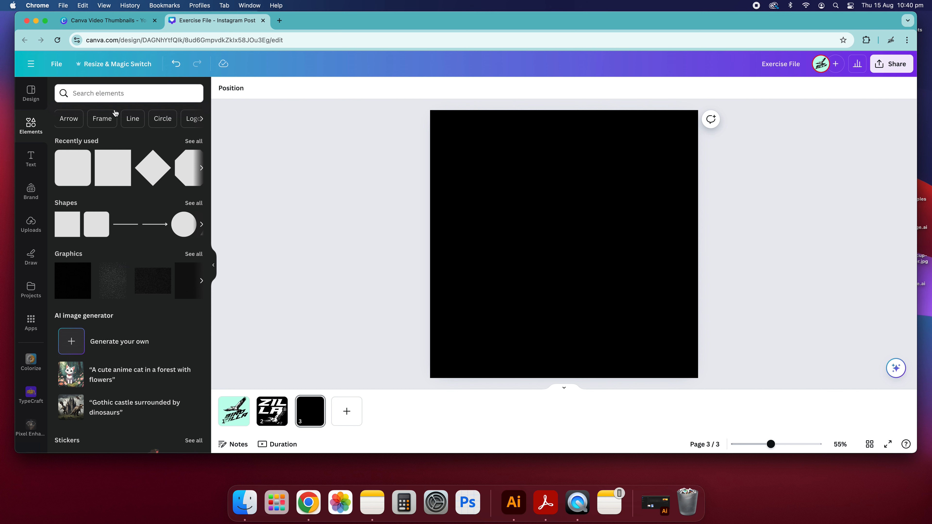
scroll(106, 118, "right", 10)
scroll(95, 118, "right", 10)
scroll(95, 118, "left", 15)
scroll(136, 239, "down", 6)
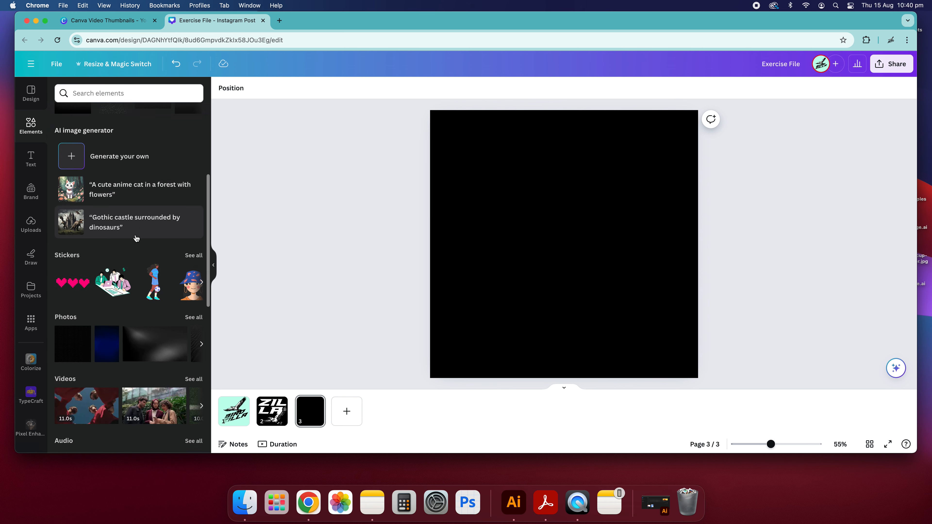
scroll(136, 237, "up", 6)
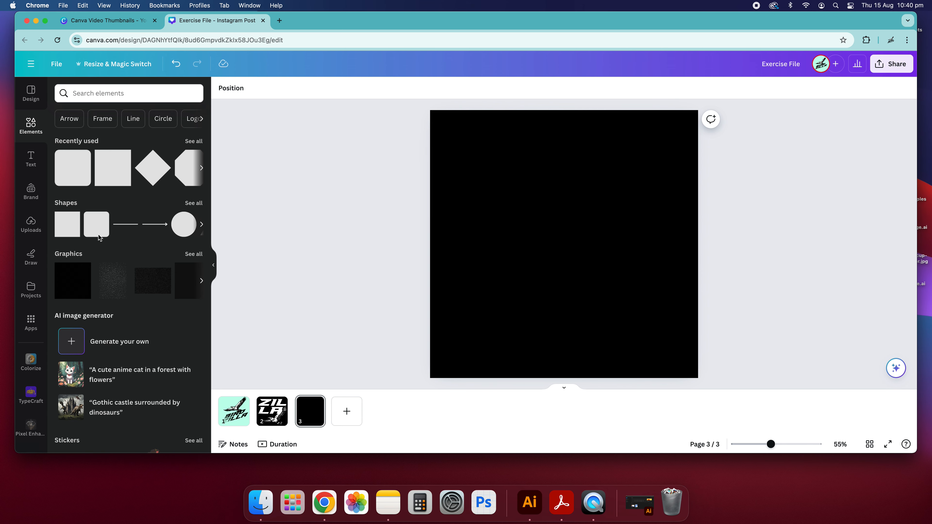
scroll(109, 275, "down", 10)
scroll(111, 190, "up", 5)
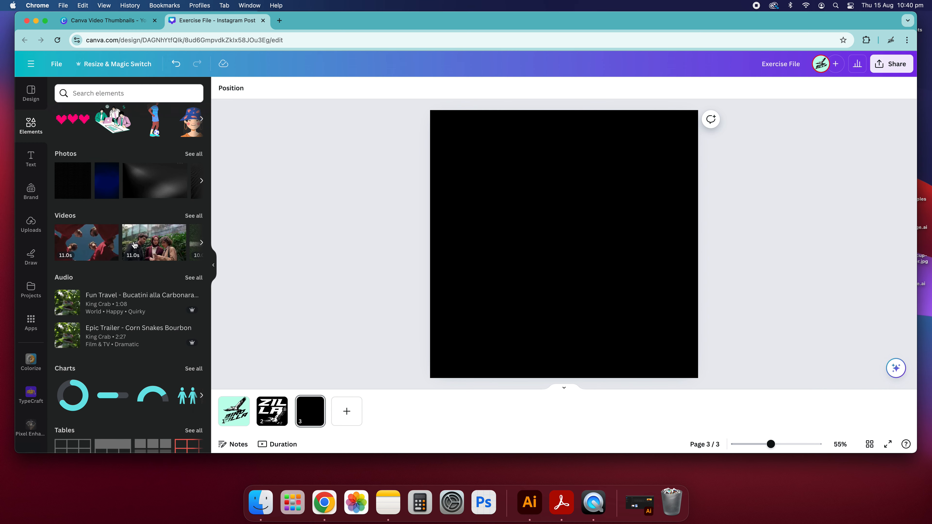
scroll(115, 252, "down", 5)
scroll(117, 257, "down", 3)
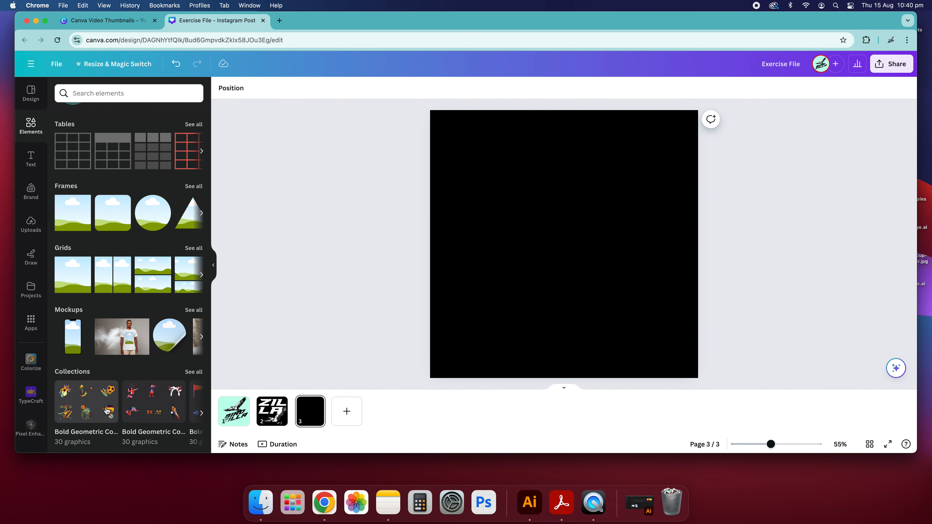
scroll(147, 413, "right", 5)
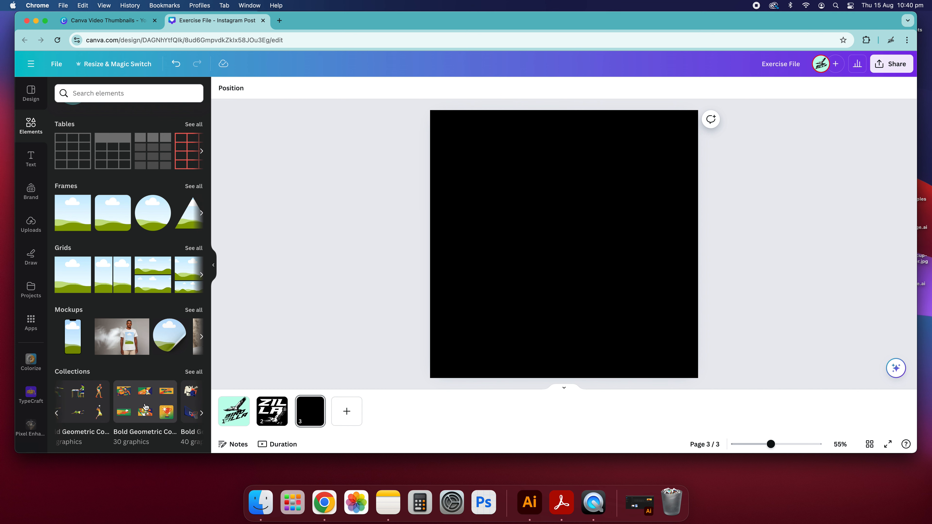
scroll(168, 402, "right", 5)
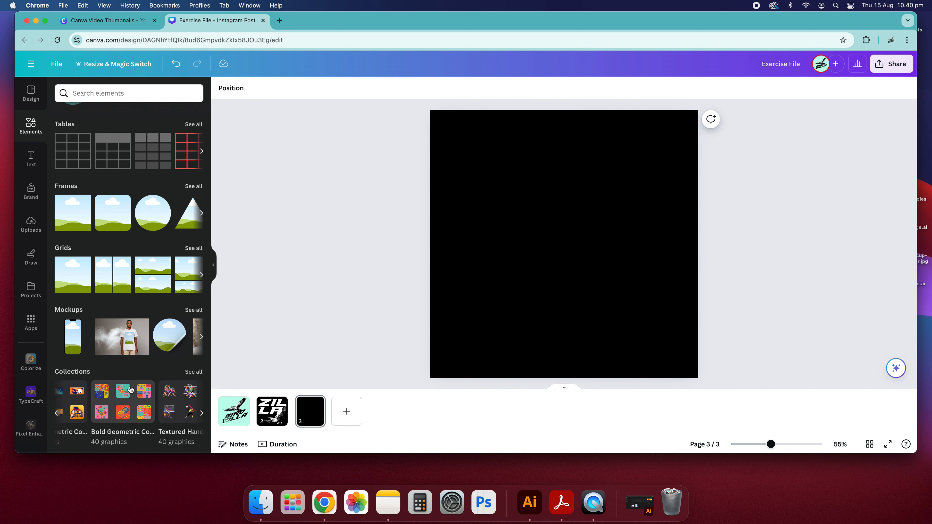
left_click(194, 372)
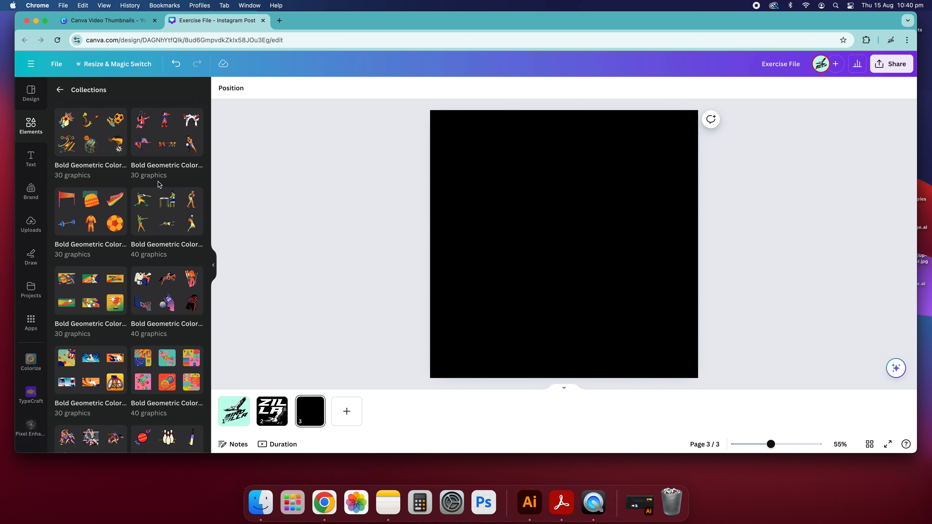
scroll(159, 185, "down", 10)
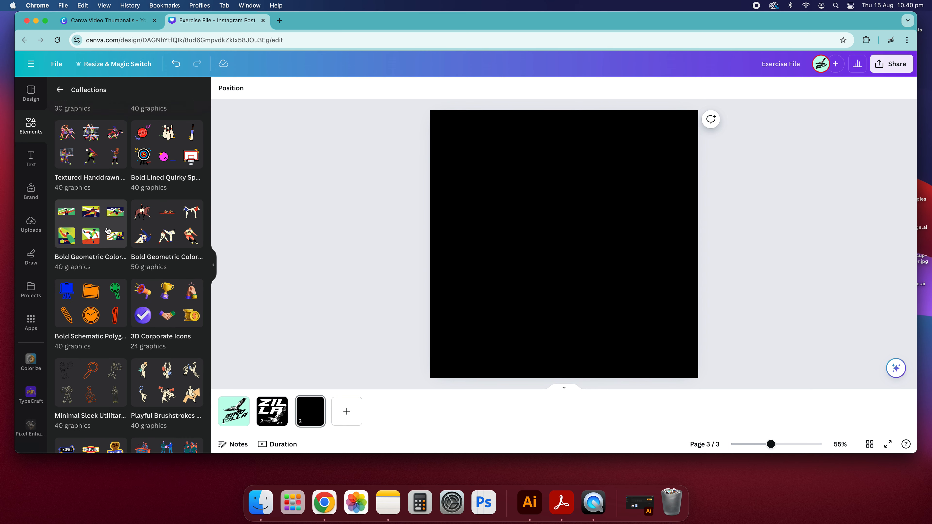
scroll(110, 238, "up", 10)
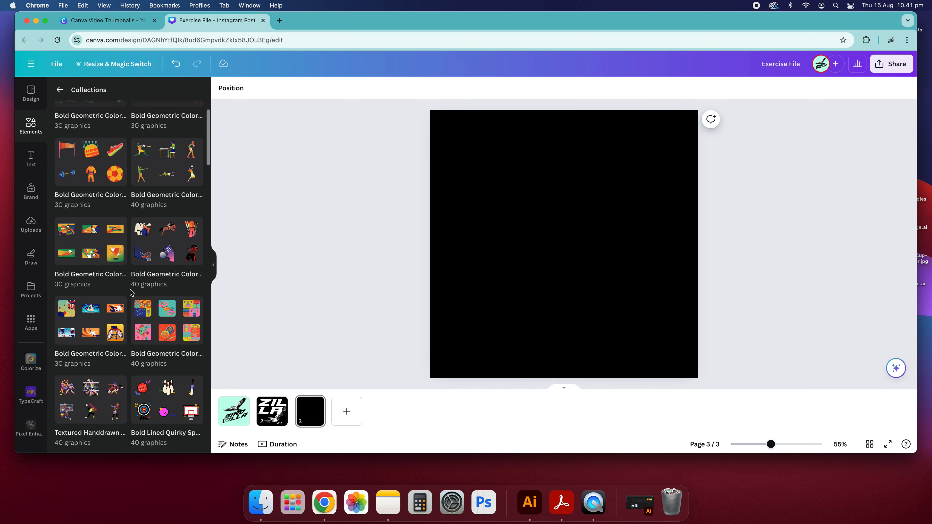
scroll(131, 292, "up", 2)
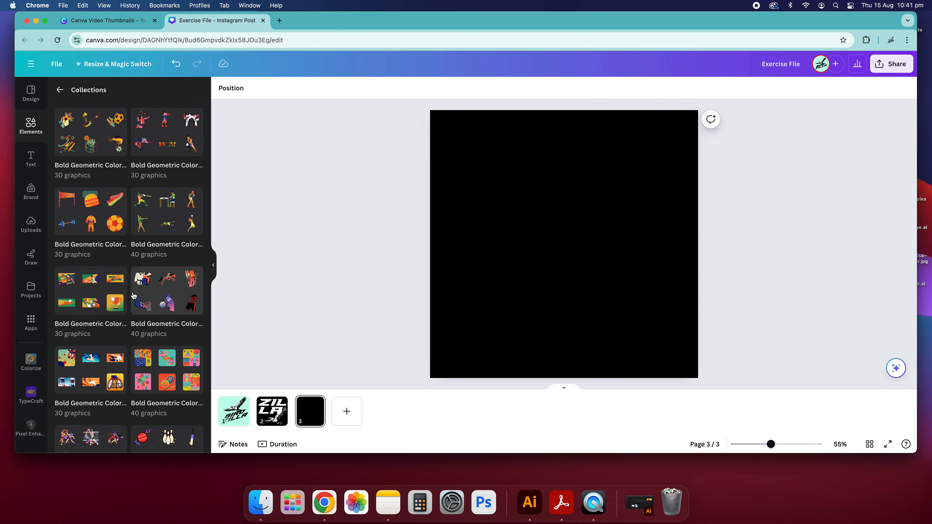
Open the Bold Geometric Colorful Türkiye Sports collection and add the basketball hoop, enlarging it into the page's upper-left corner.
left_click(164, 300)
scroll(148, 298, "down", 5)
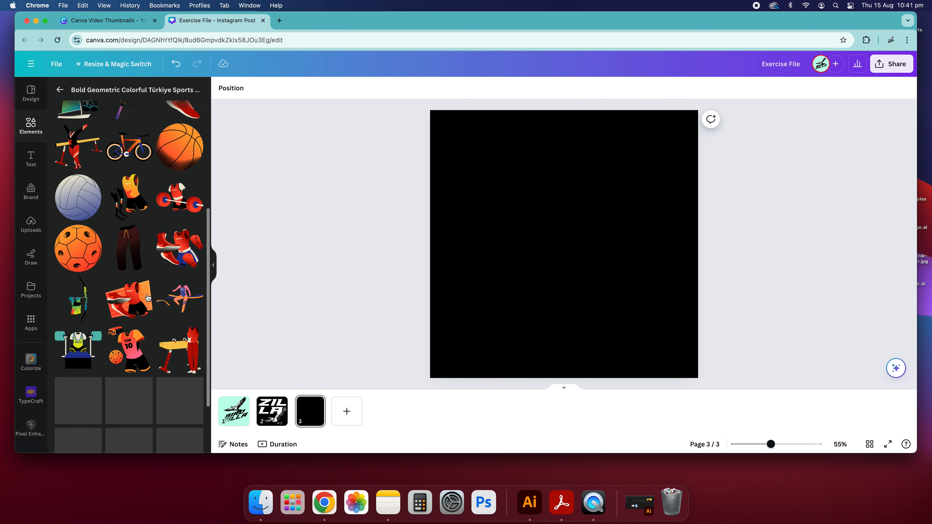
scroll(147, 298, "down", 3)
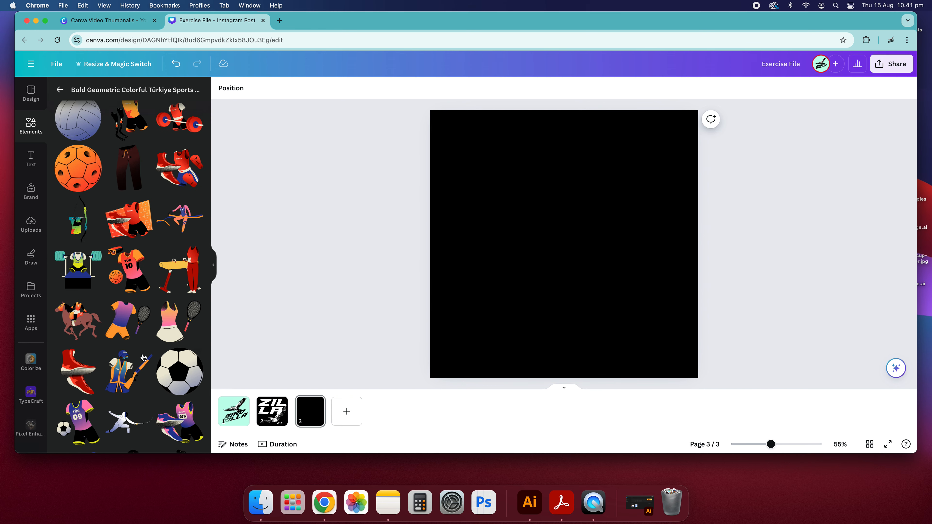
scroll(124, 303, "up", 10)
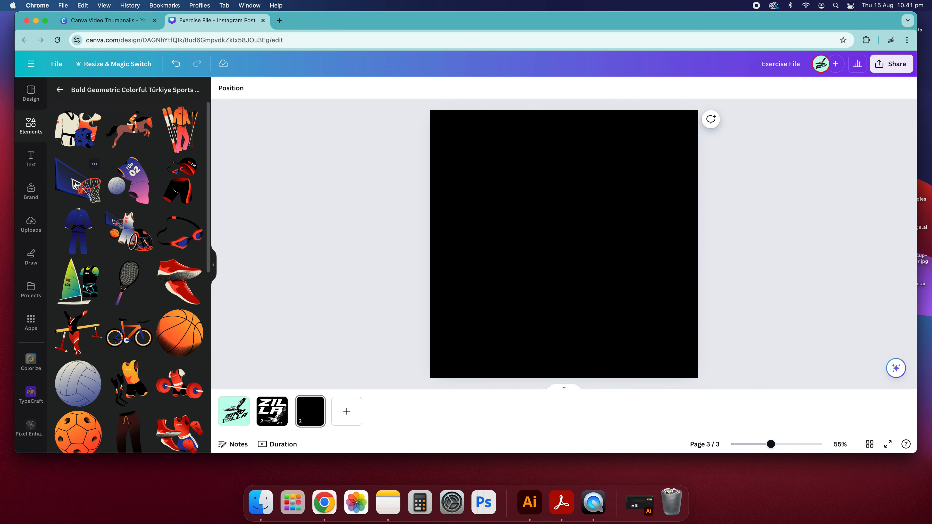
left_click(76, 183)
left_click_drag(614, 192, 663, 147)
left_click_drag(601, 265, 532, 249)
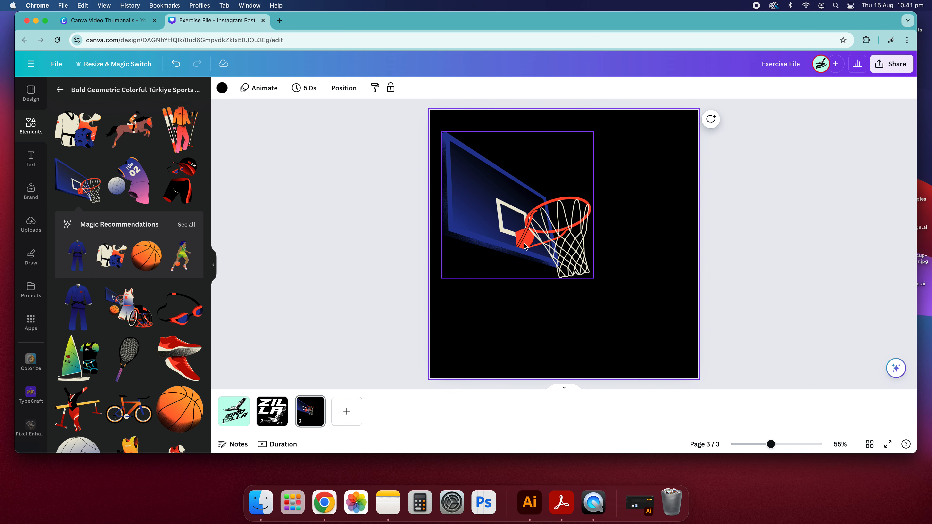
left_click_drag(614, 205, 594, 262)
left_click_drag(500, 227, 478, 196)
left_click(323, 173)
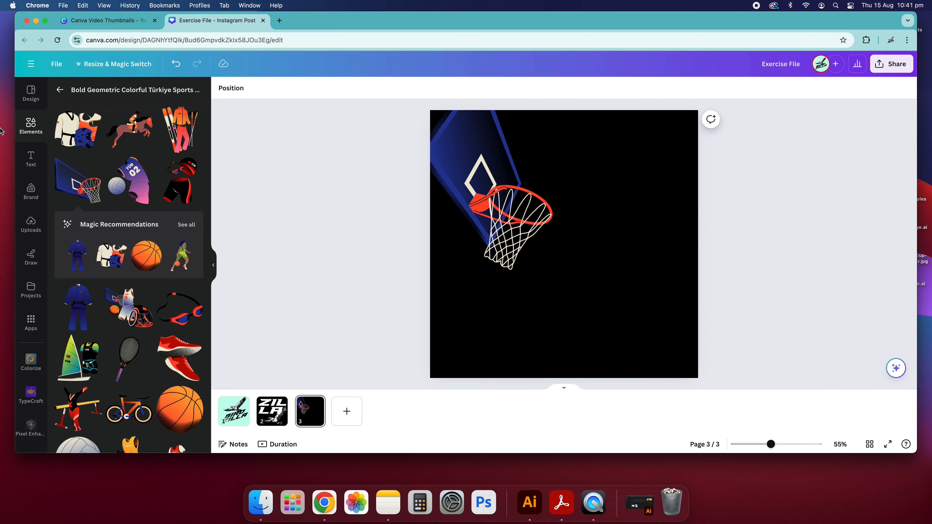
Add the jersey-and-volleyball graphic and place it partly off the page's upper-right corner.
left_click(126, 167)
left_click_drag(589, 218, 702, 137)
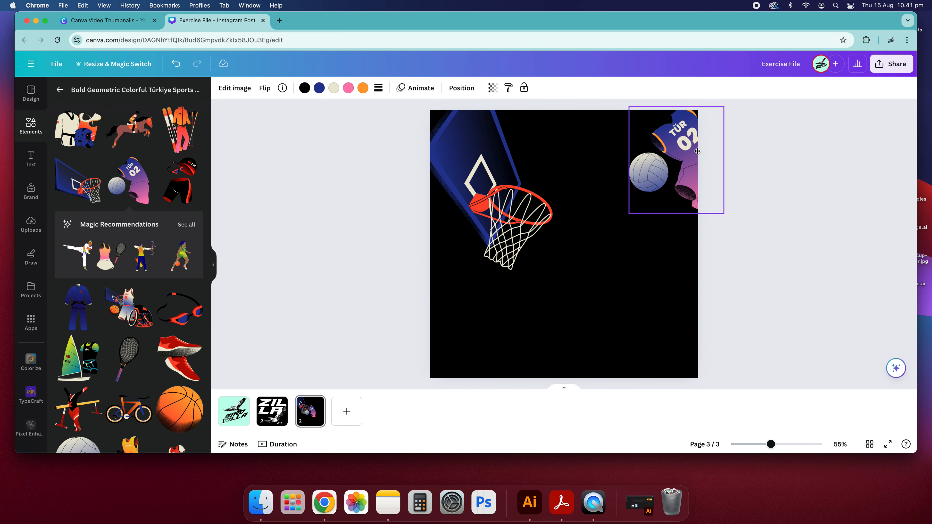
left_click(714, 217)
Add the basketball graphic and place it partly off the page's lower-right corner.
scroll(152, 152, "down", 2)
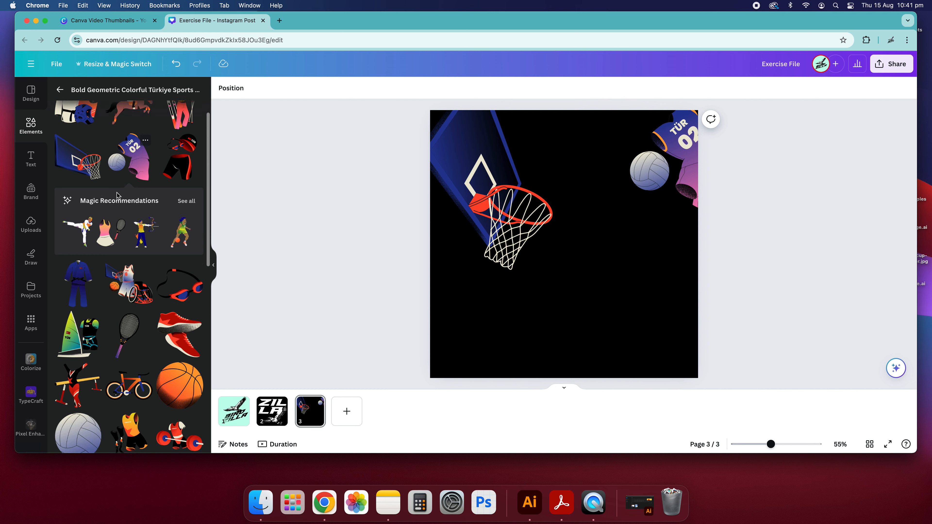
left_click(195, 362)
left_click_drag(603, 243, 701, 323)
left_click(794, 327)
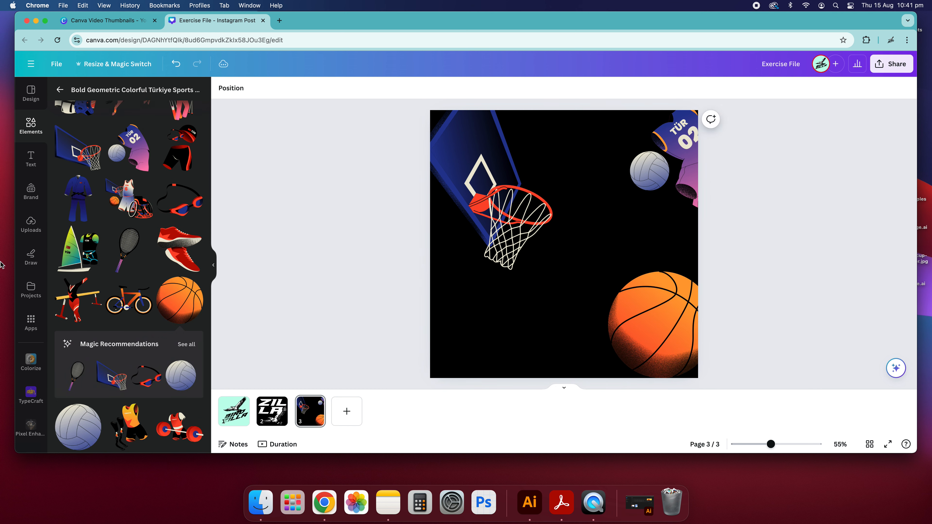
Add the red sneakers graphic, move it below the hoop at the lower-left and rotate it diagonally.
scroll(88, 281, "down", 6)
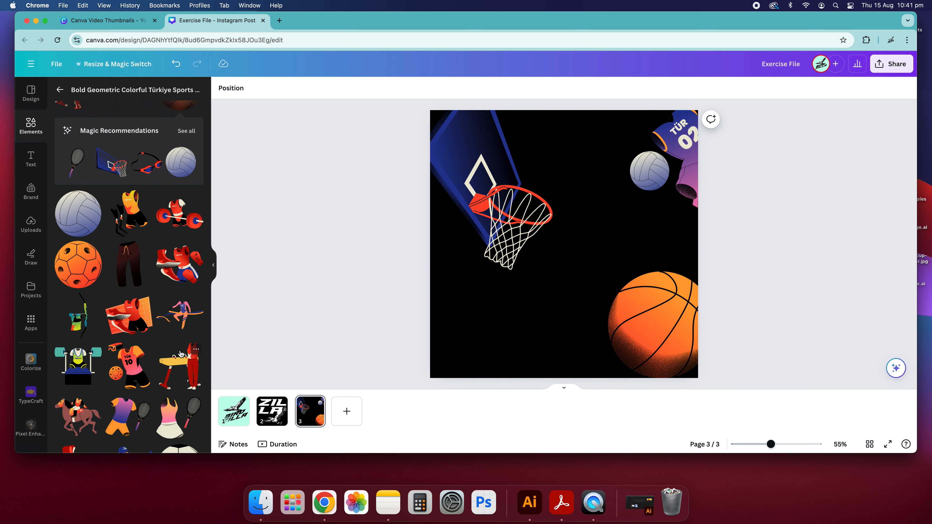
scroll(146, 358, "down", 5)
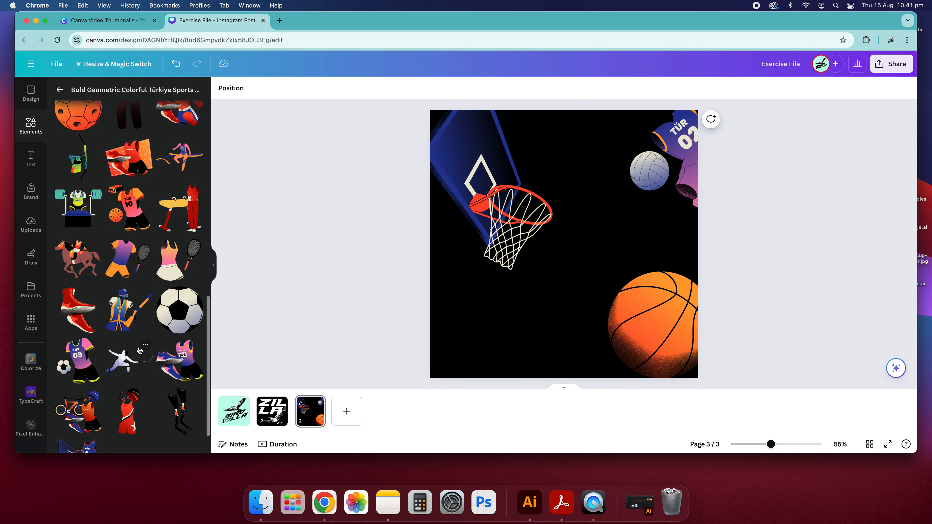
left_click(72, 281)
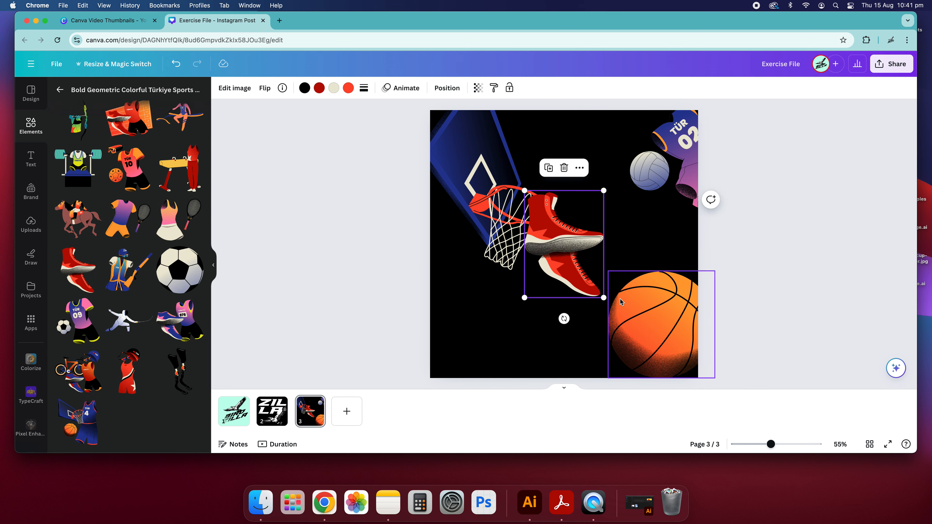
left_click_drag(575, 243, 501, 274)
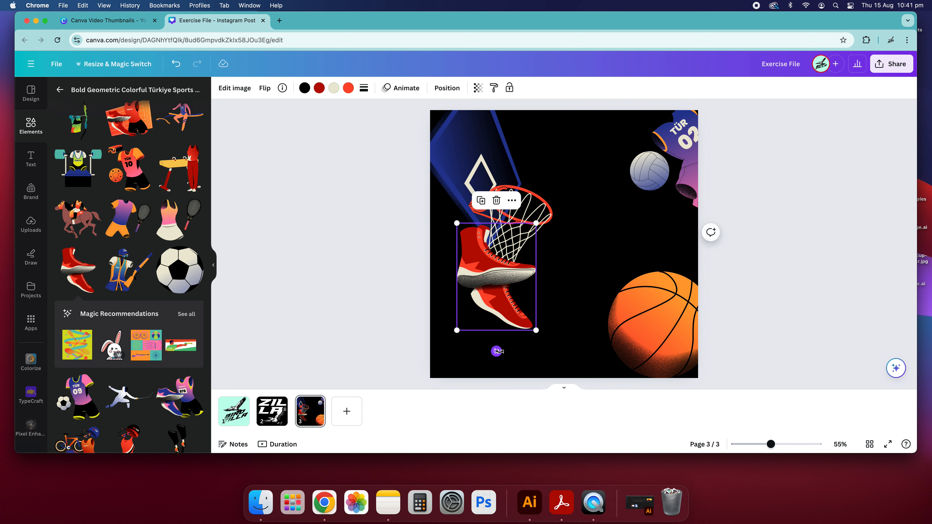
left_click_drag(496, 351, 431, 371)
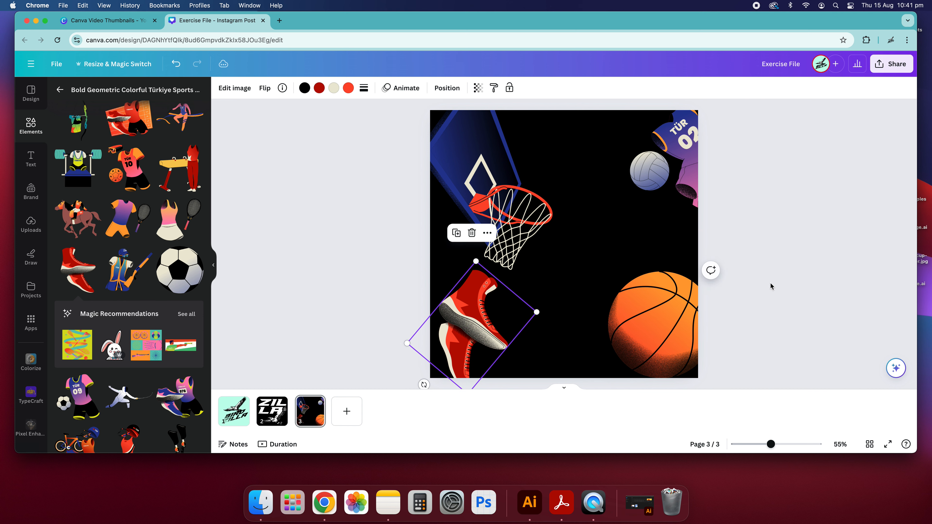
left_click(771, 287)
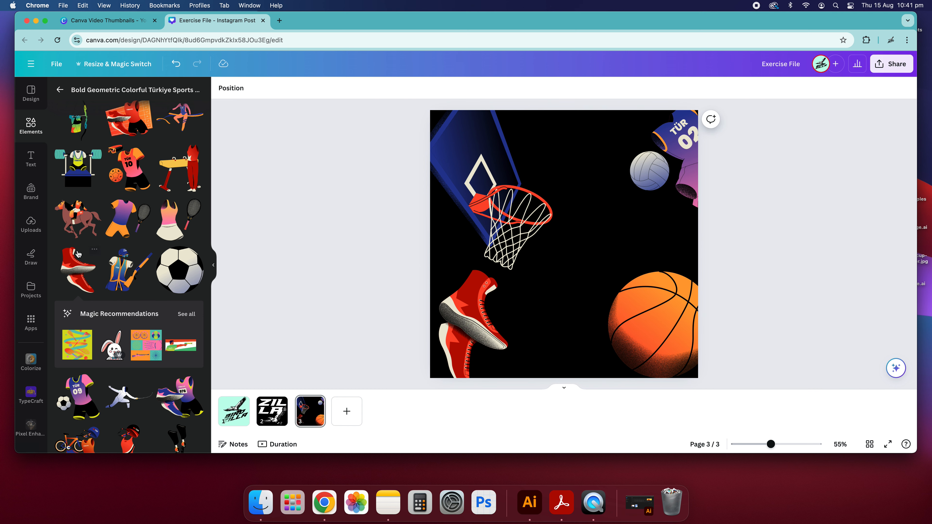
Return to the main Elements panel and open the Graphics category.
scroll(108, 218, "up", 10)
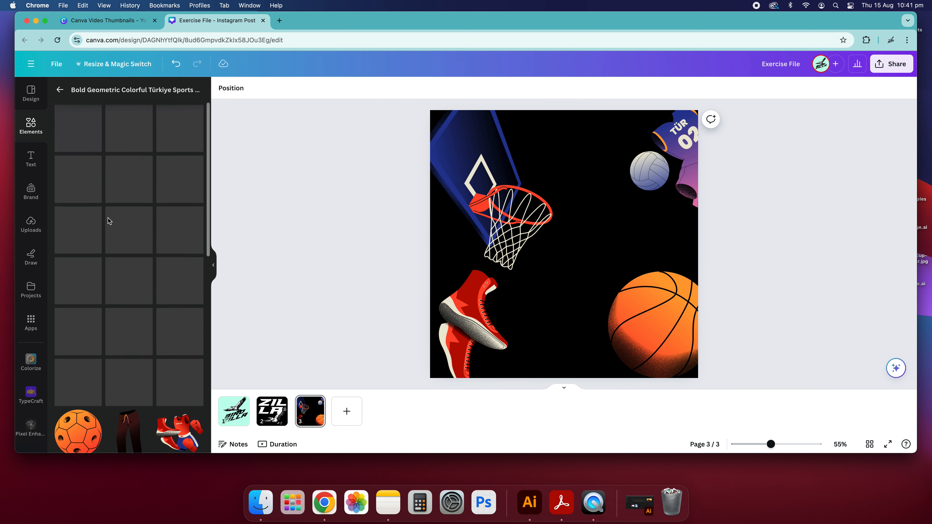
left_click(65, 89)
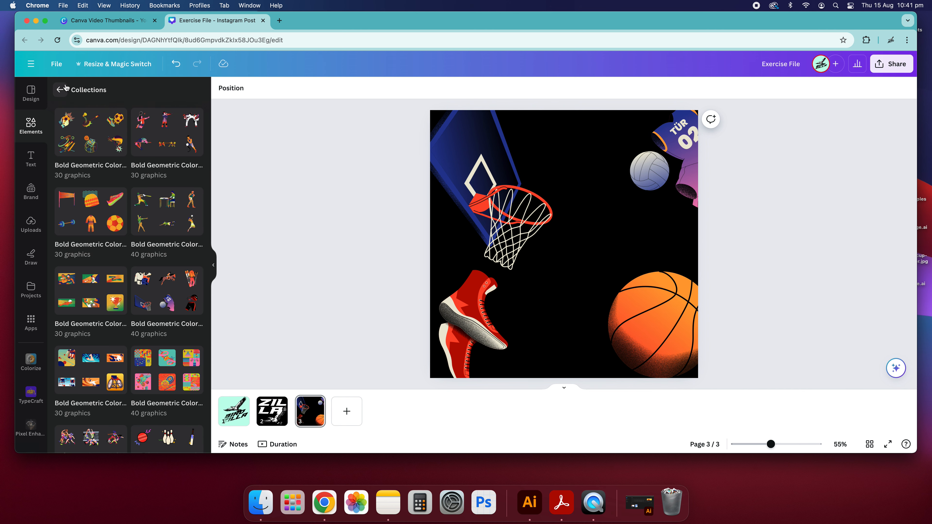
scroll(132, 310, "down", 12)
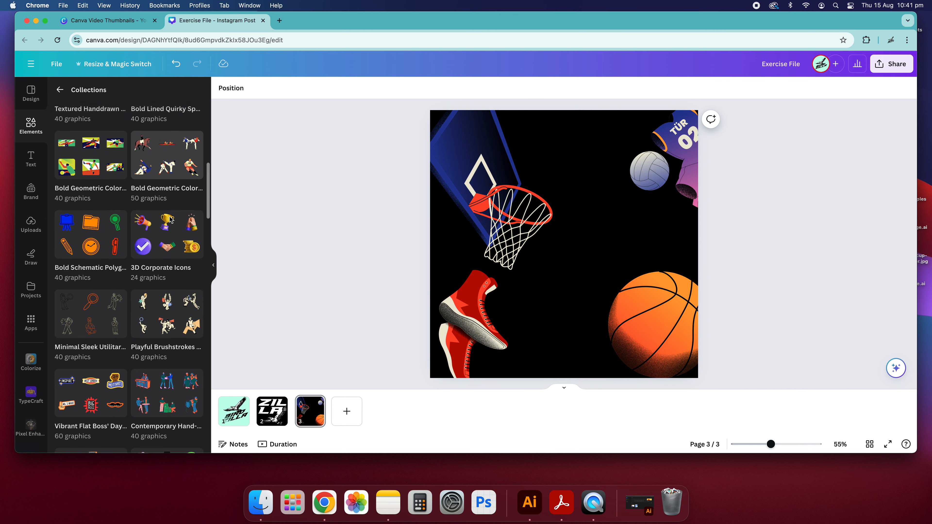
scroll(133, 310, "down", 10)
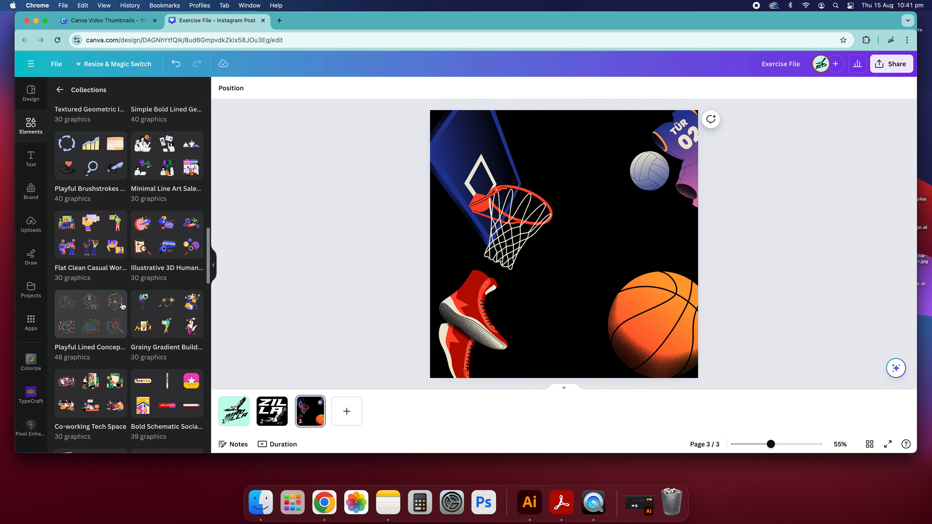
left_click(61, 90)
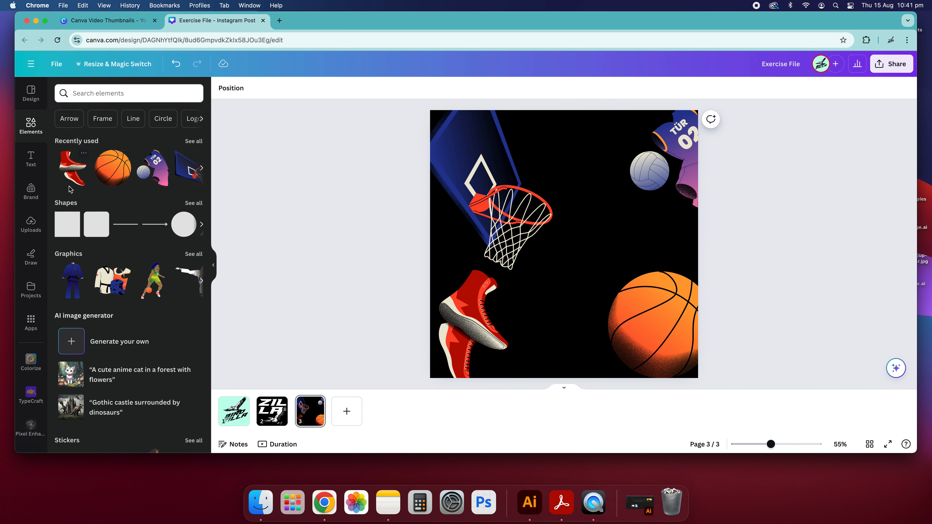
left_click(81, 93)
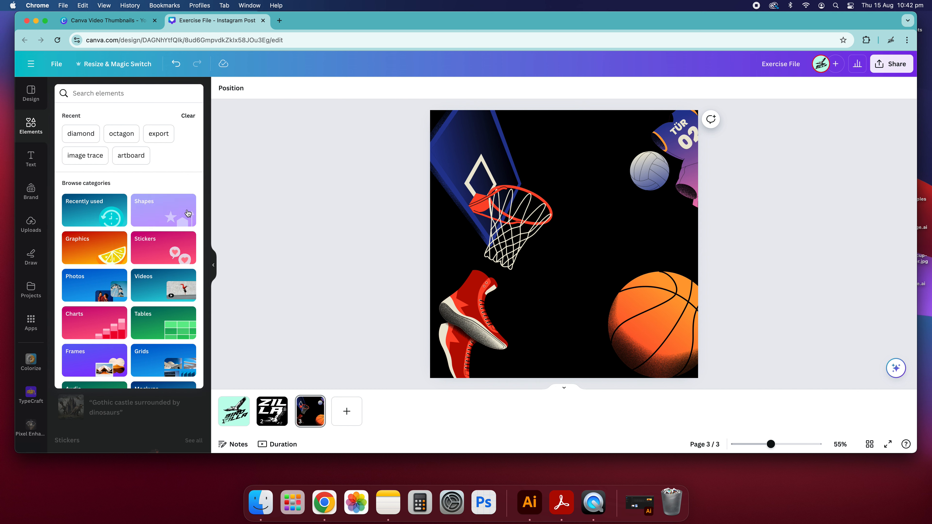
scroll(106, 299, "down", 1)
scroll(106, 299, "down", 2)
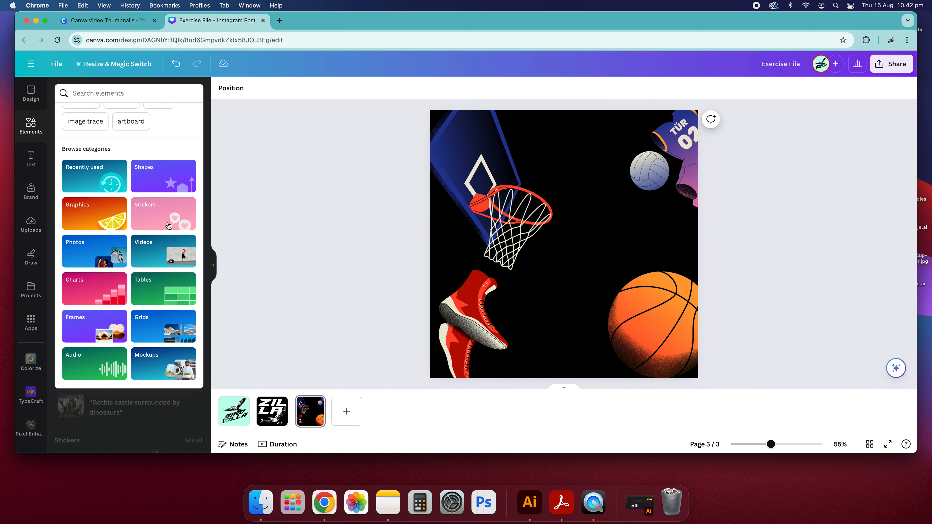
left_click(94, 220)
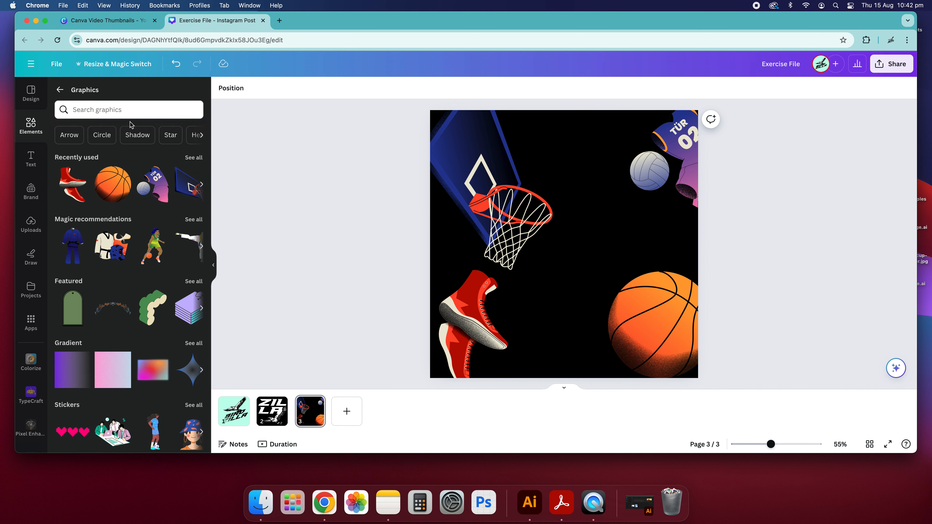
Search the graphics for basketball and add the cartoon running basketball character to the page.
left_click(123, 116)
type("ba")
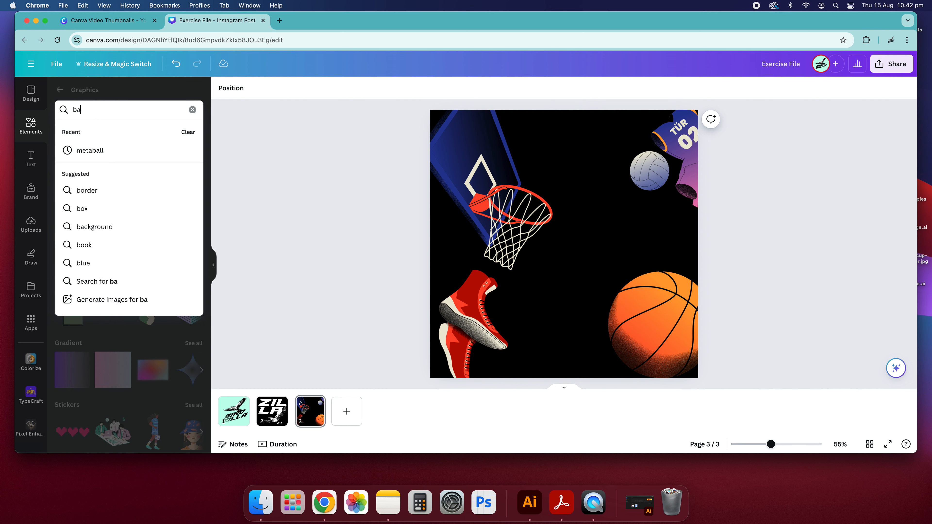
type("sketba")
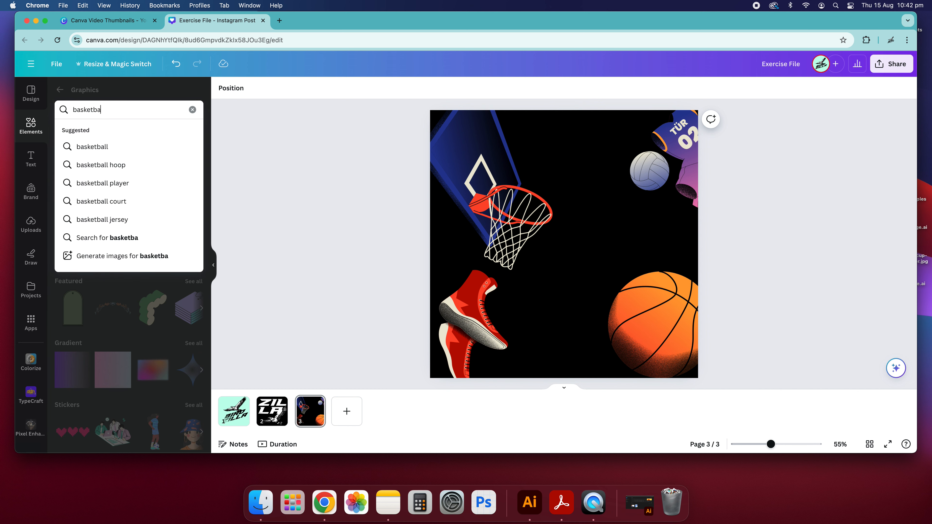
key("Return")
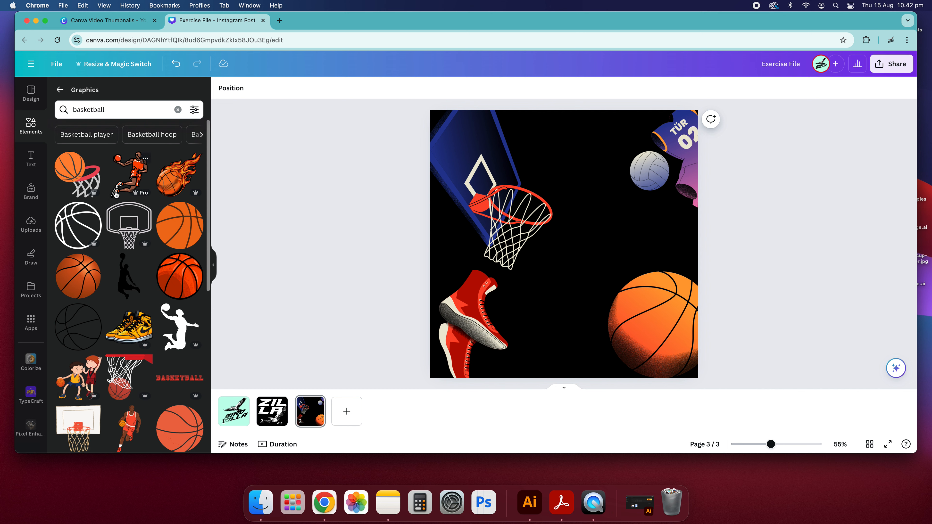
scroll(116, 195, "down", 7)
scroll(140, 344, "down", 5)
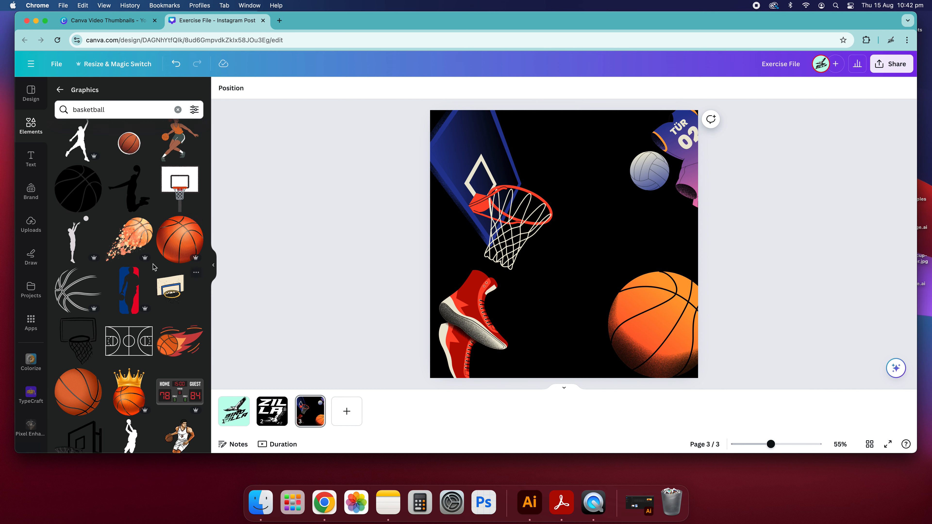
scroll(169, 294, "down", 6)
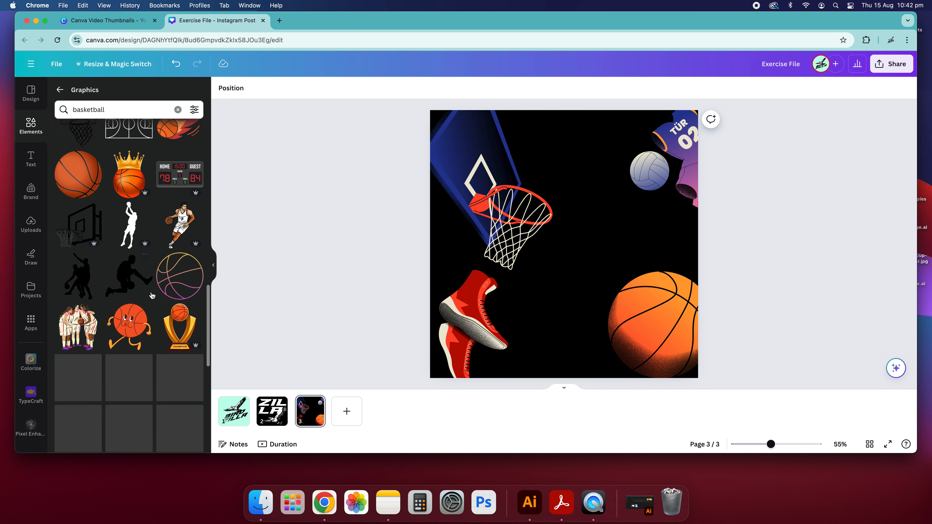
scroll(178, 303, "down", 5)
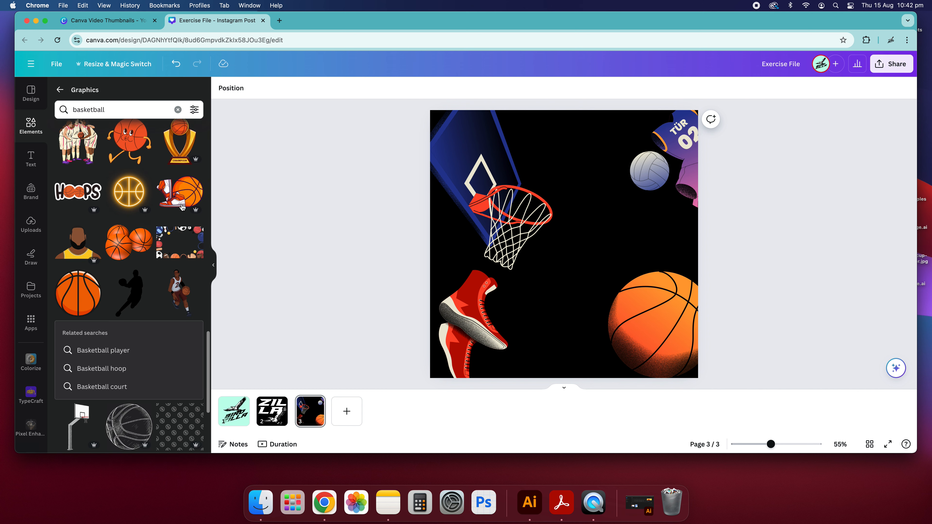
scroll(88, 215, "up", 2)
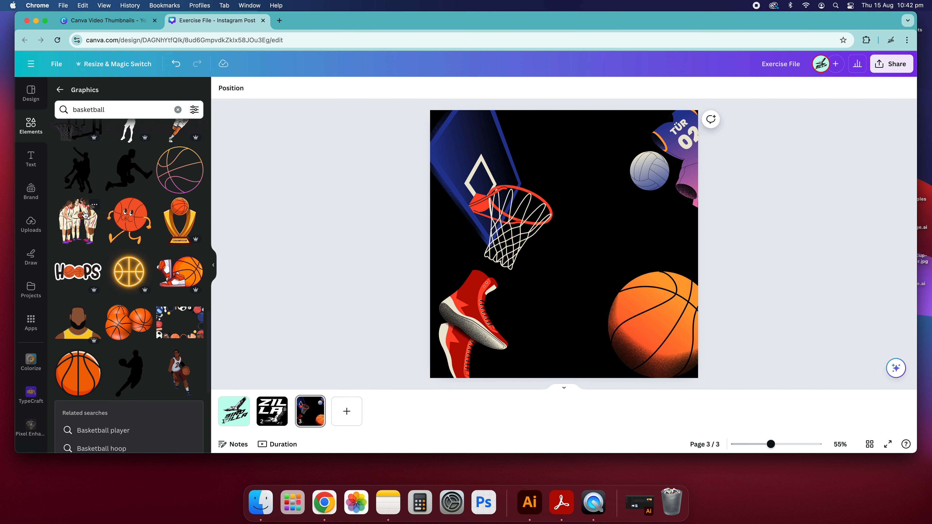
left_click(123, 224)
Delete the basketball, red sneakers, hoop and jersey-and-volleyball graphics from the page.
left_click(657, 327)
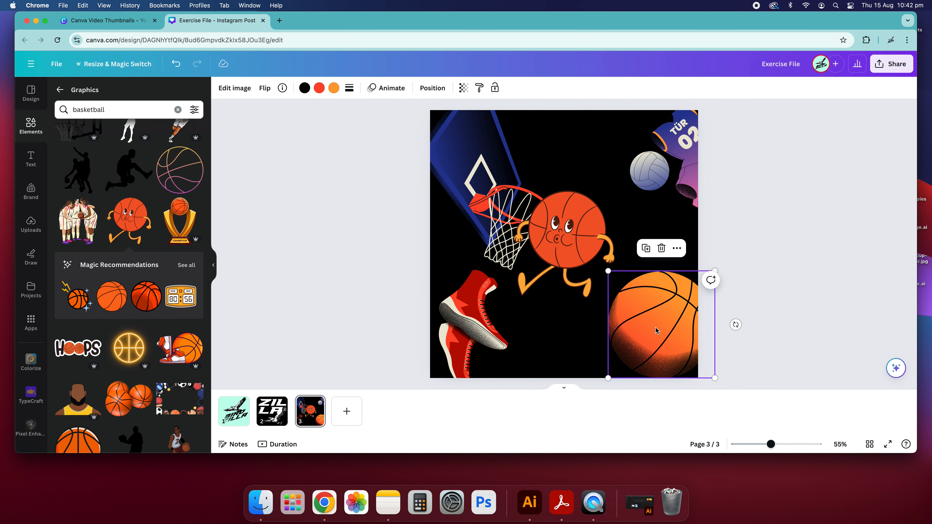
key("BackSpace")
left_click(457, 334)
key("BackSpace")
left_click(529, 220)
left_click(501, 181)
key("BackSpace")
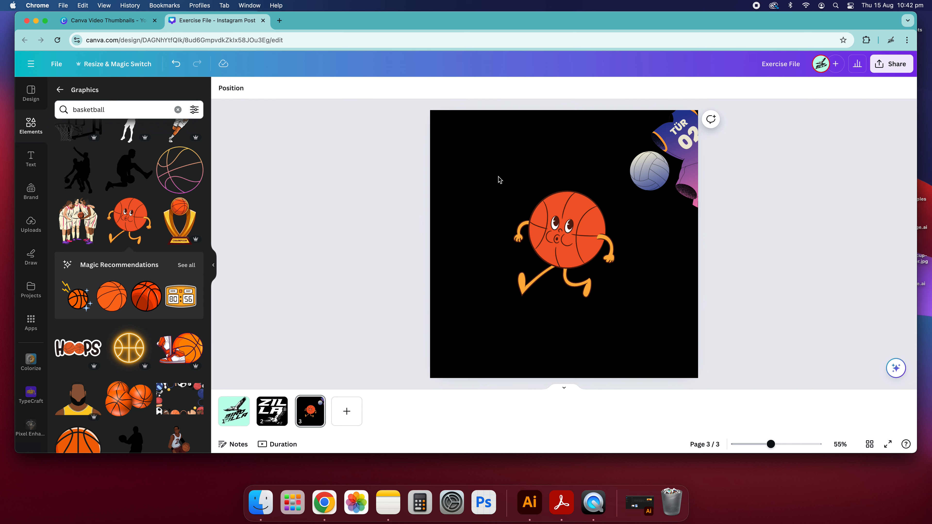
left_click(642, 141)
key("BackSpace")
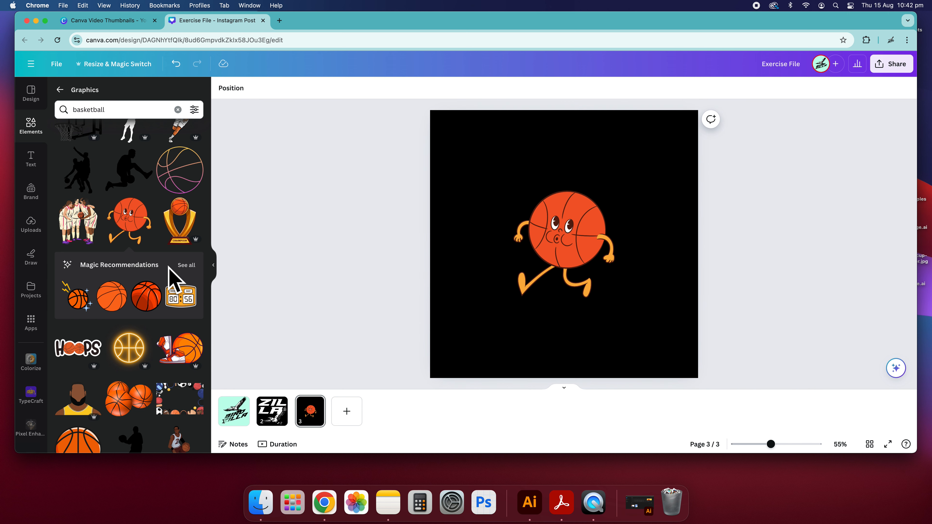
Browse the magic recommendations for more basketball graphics.
left_click(187, 265)
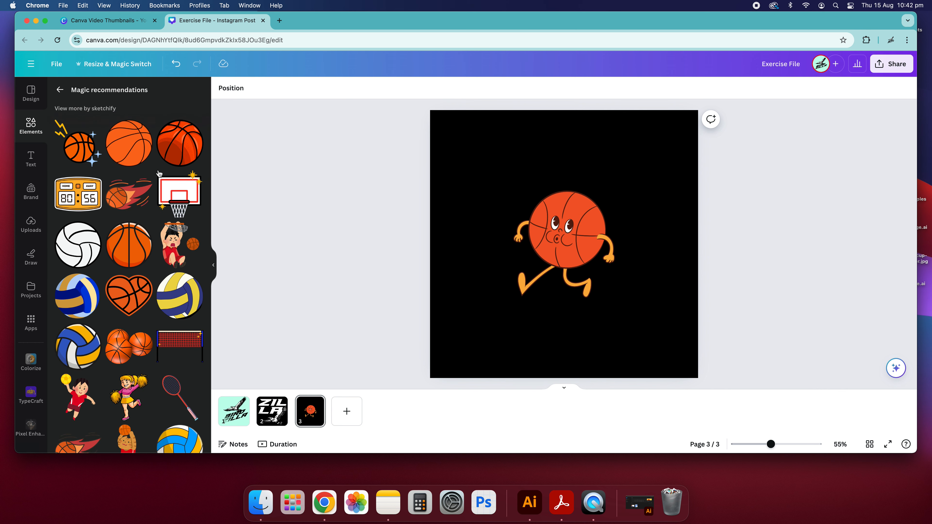
scroll(131, 318, "down", 10)
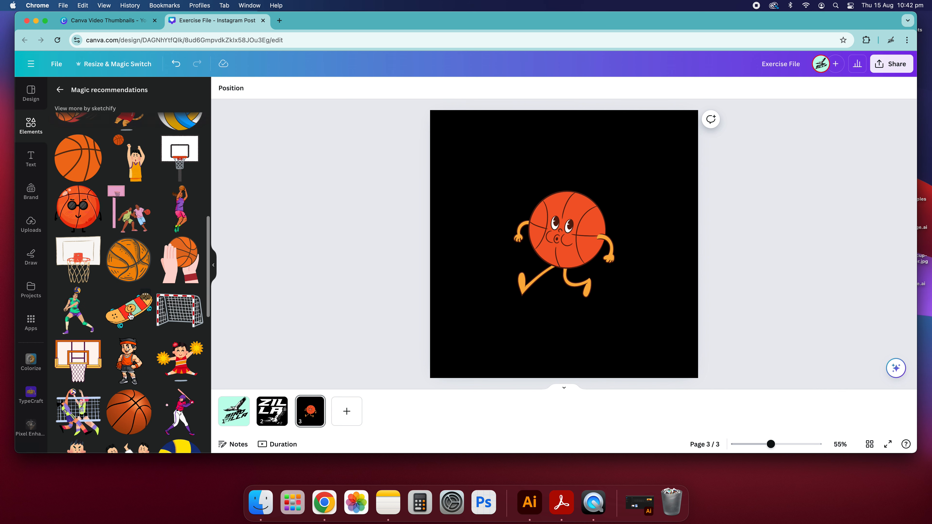
scroll(140, 253, "down", 15)
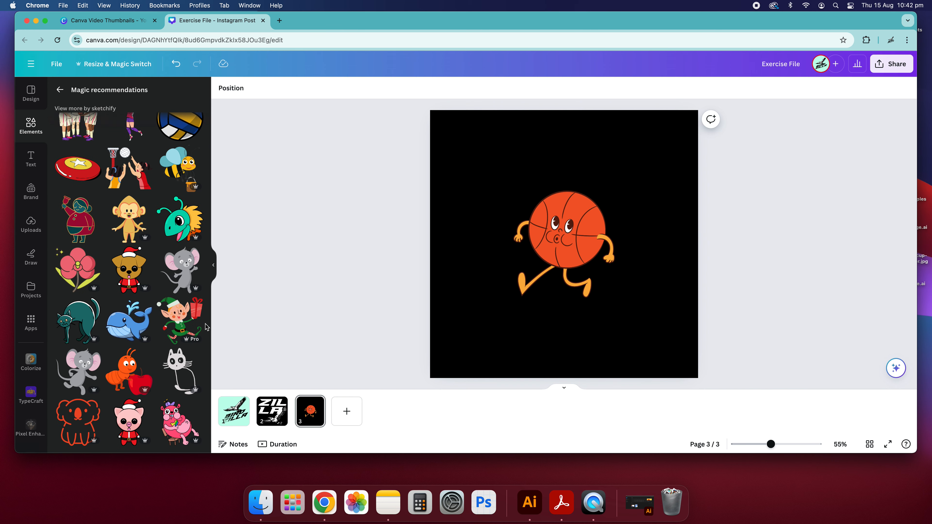
scroll(207, 327, "up", 15)
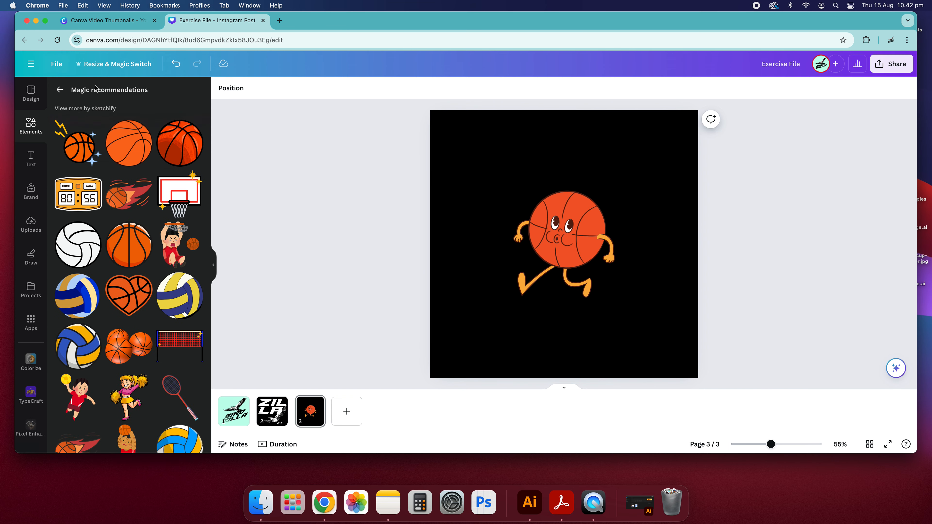
Search graphics for Basketball player, add the three-players-with-ball illustration and move it down to the page's lower edge.
left_click(574, 271)
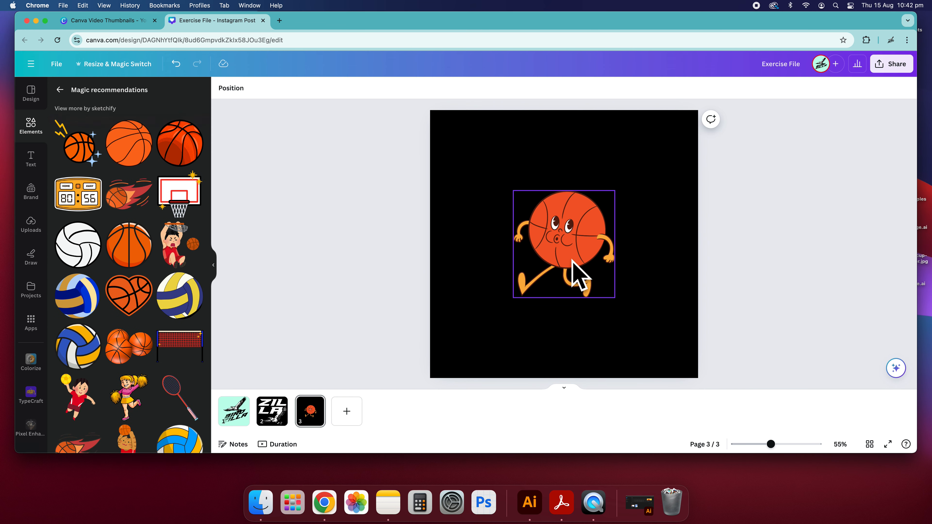
left_click(61, 90)
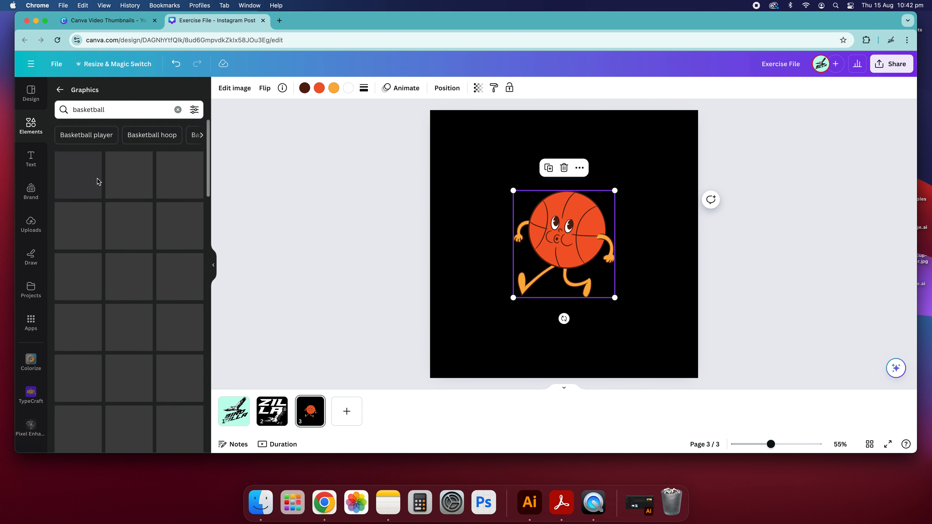
left_click(178, 110)
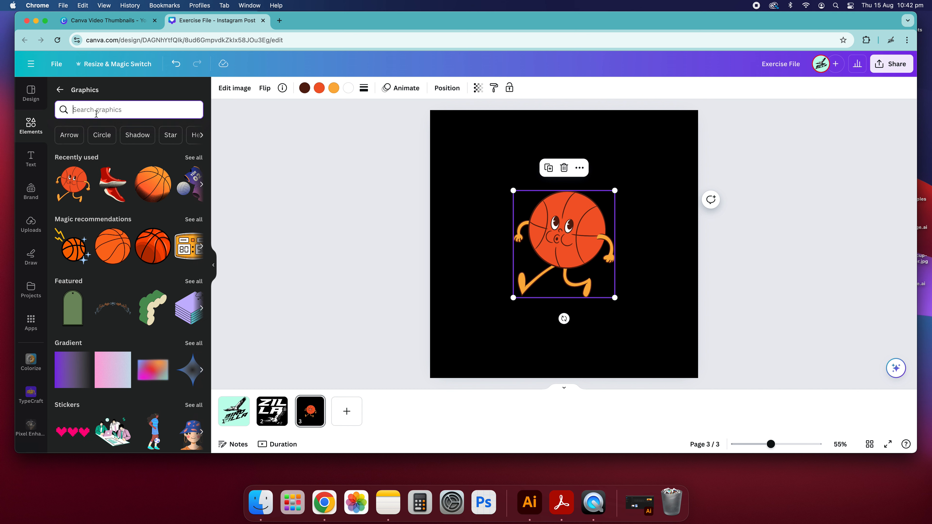
type("bas")
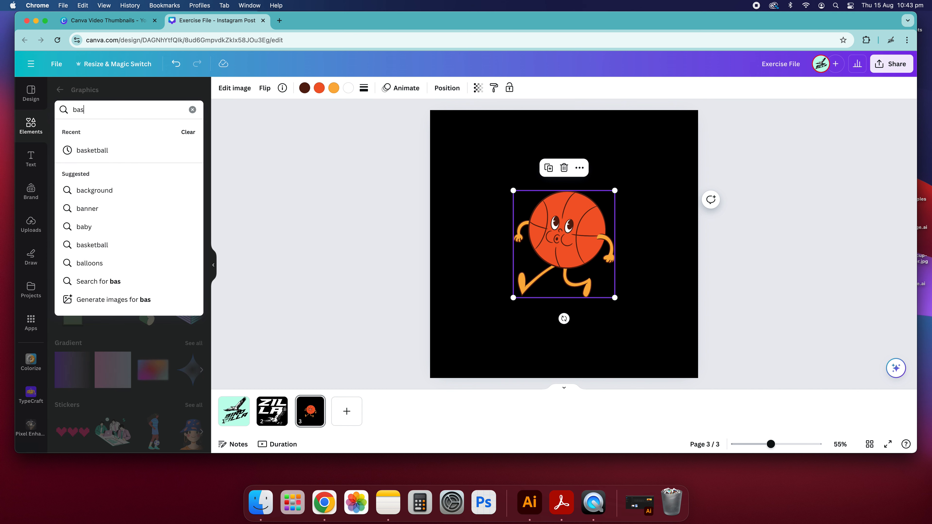
left_click(104, 151)
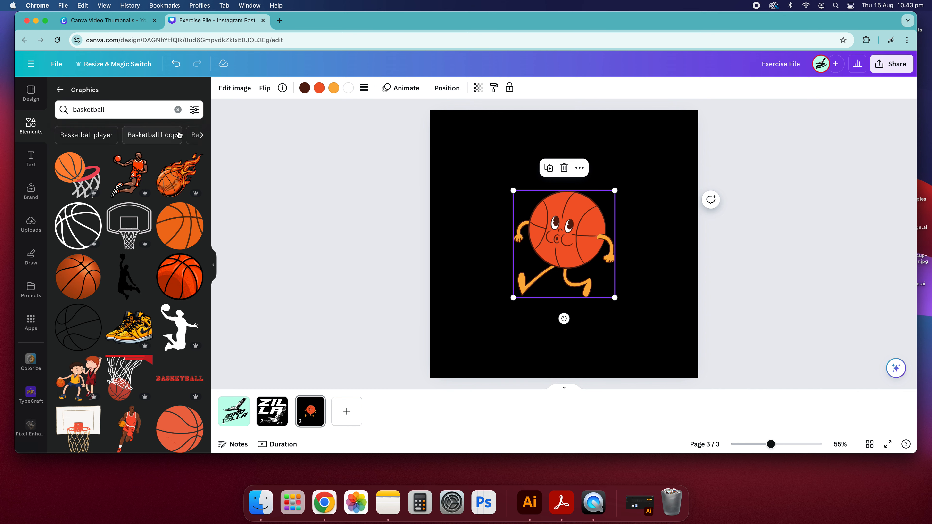
scroll(158, 136, "left", 5)
left_click(93, 140)
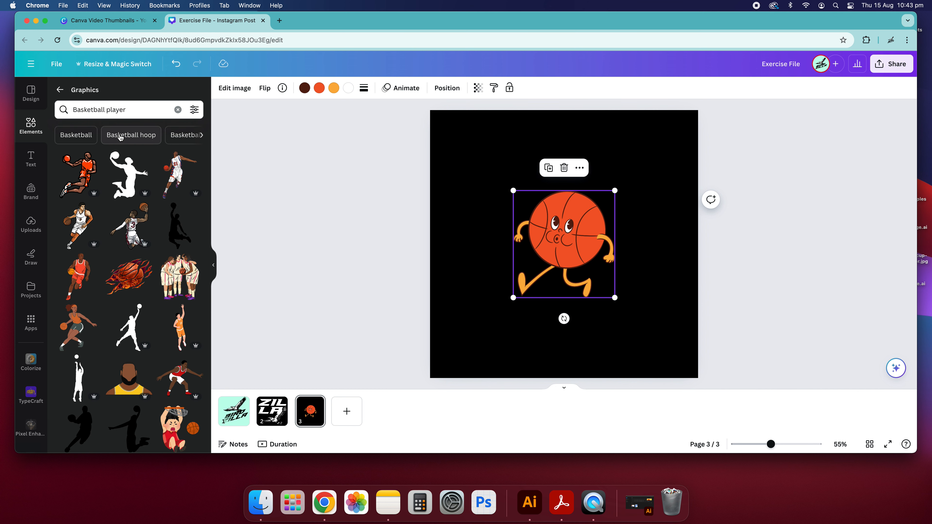
scroll(147, 228, "down", 5)
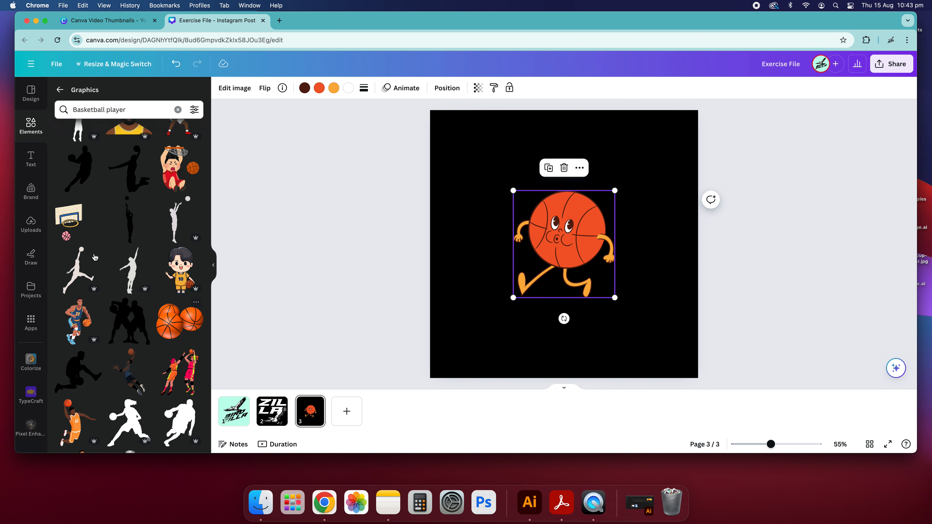
scroll(130, 323, "down", 5)
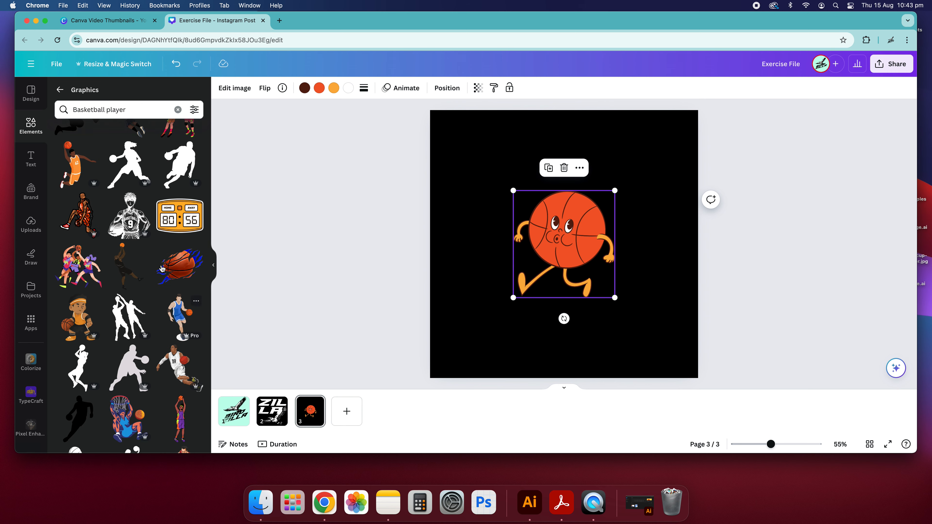
left_click(87, 265)
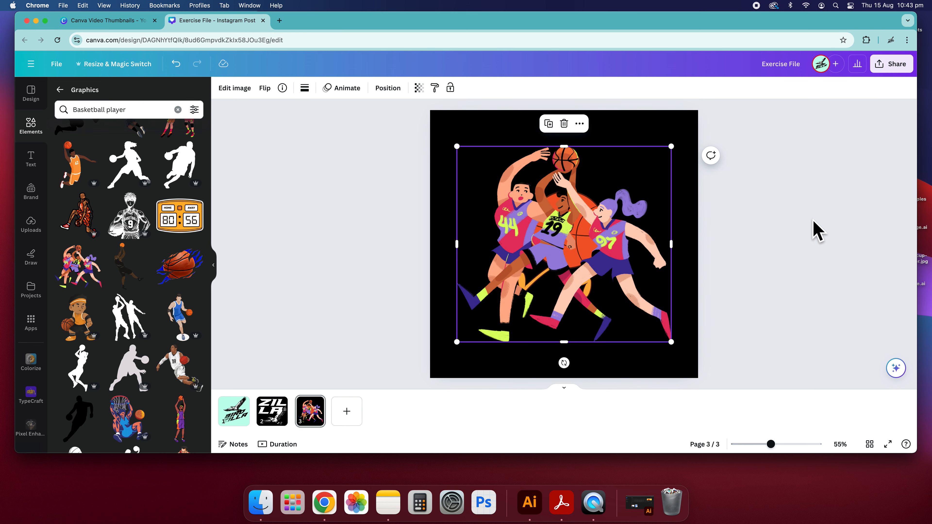
left_click_drag(579, 225, 550, 281)
Delete the cartoon basketball character from the page.
left_click(589, 199)
key("Delete")
left_click(243, 171)
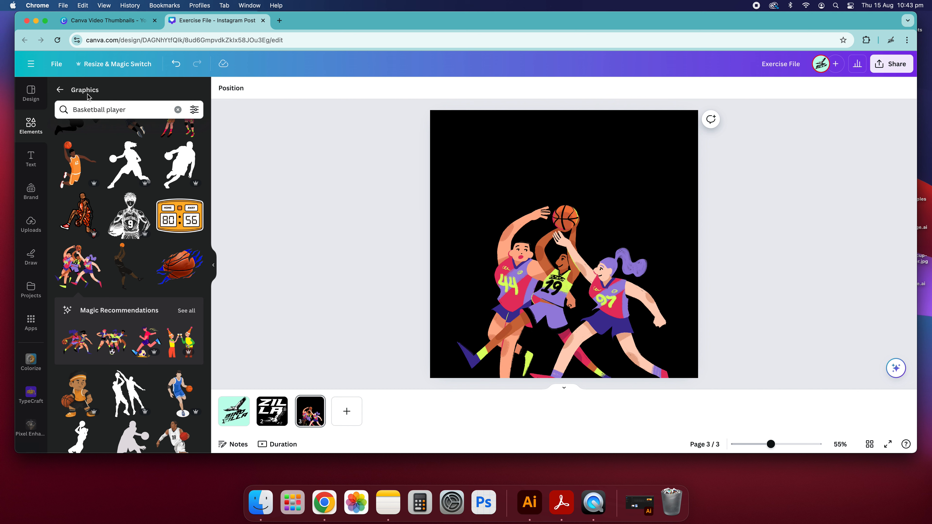
Browse the Graphics categories and open the Organic Rainbows collection.
left_click(60, 90)
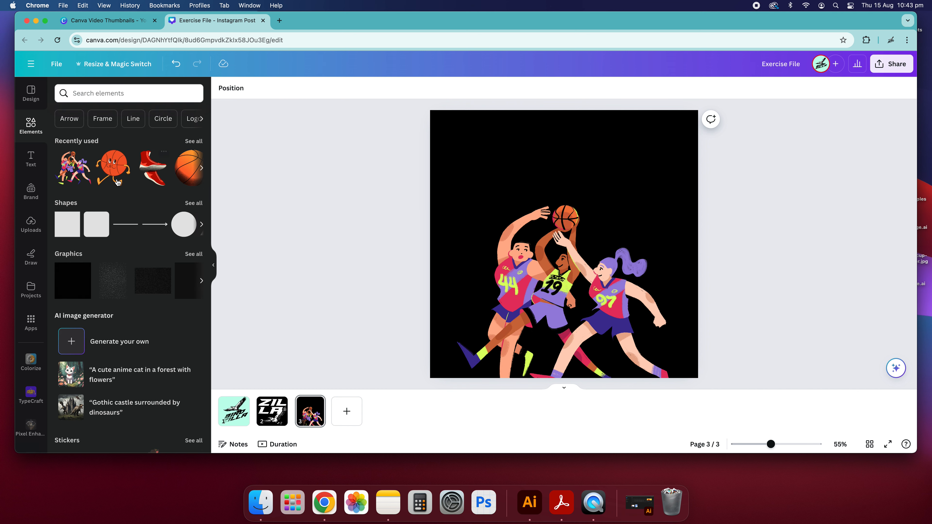
left_click(102, 93)
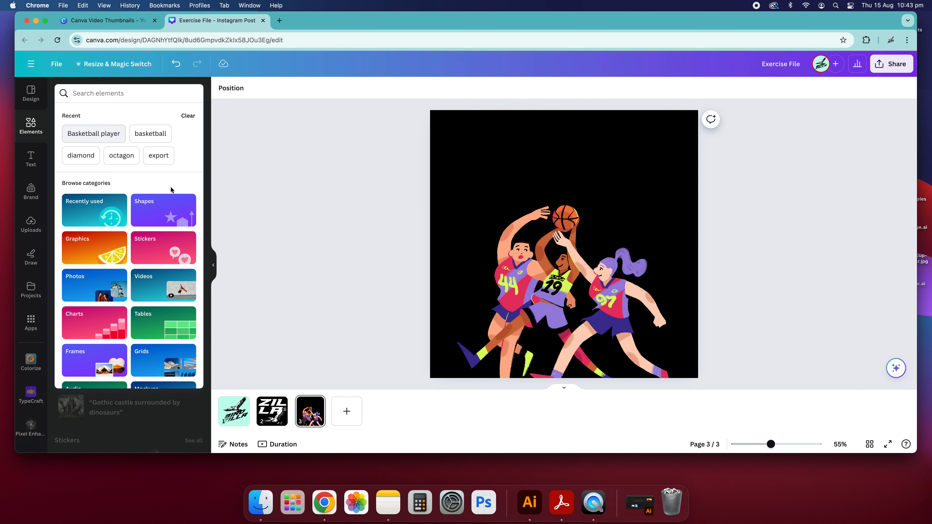
left_click(289, 187)
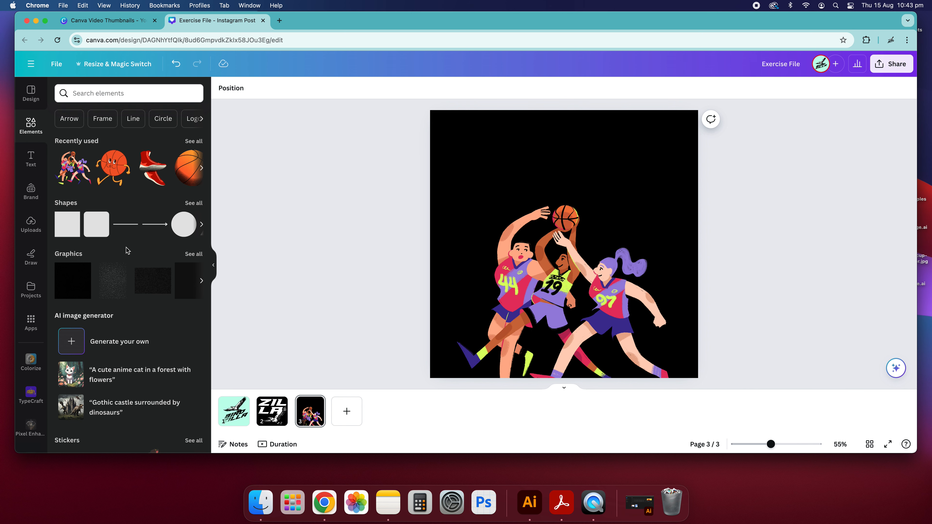
left_click(190, 255)
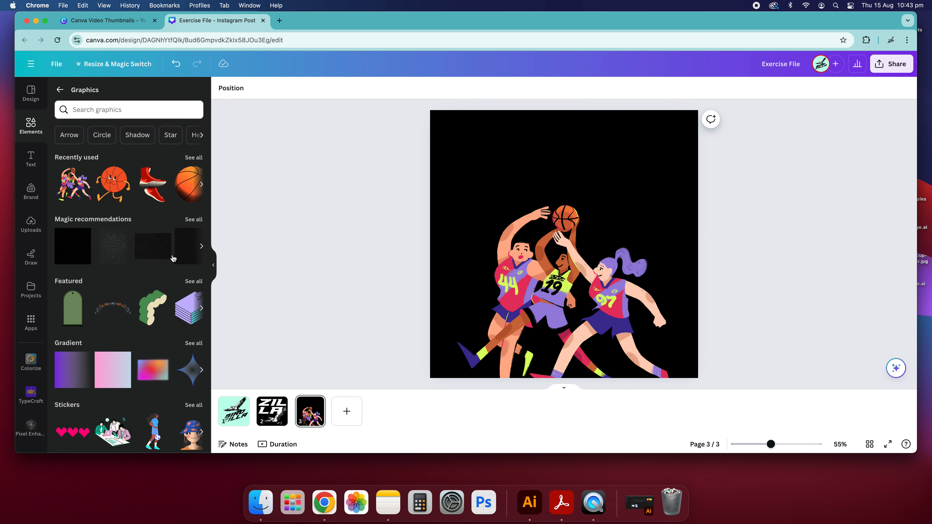
left_click(194, 219)
scroll(132, 217, "down", 7)
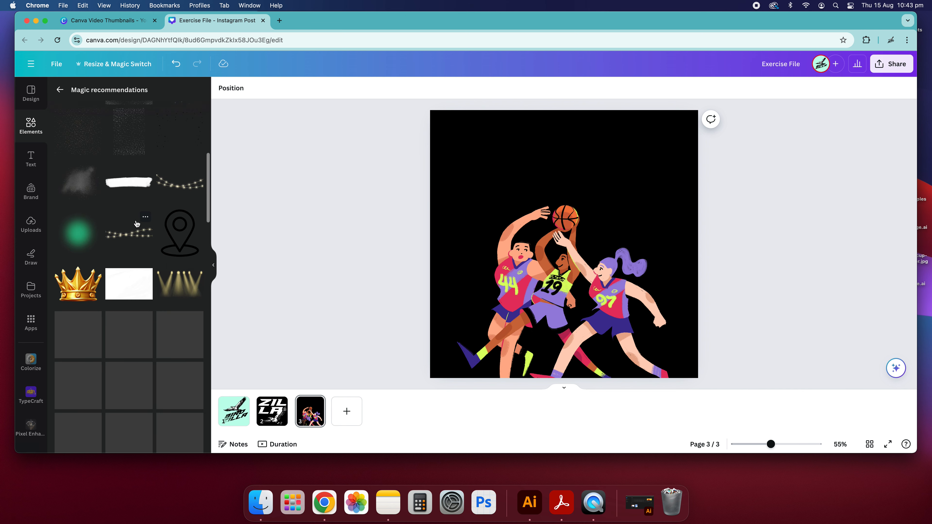
left_click(60, 90)
scroll(129, 317, "down", 4)
scroll(129, 317, "down", 10)
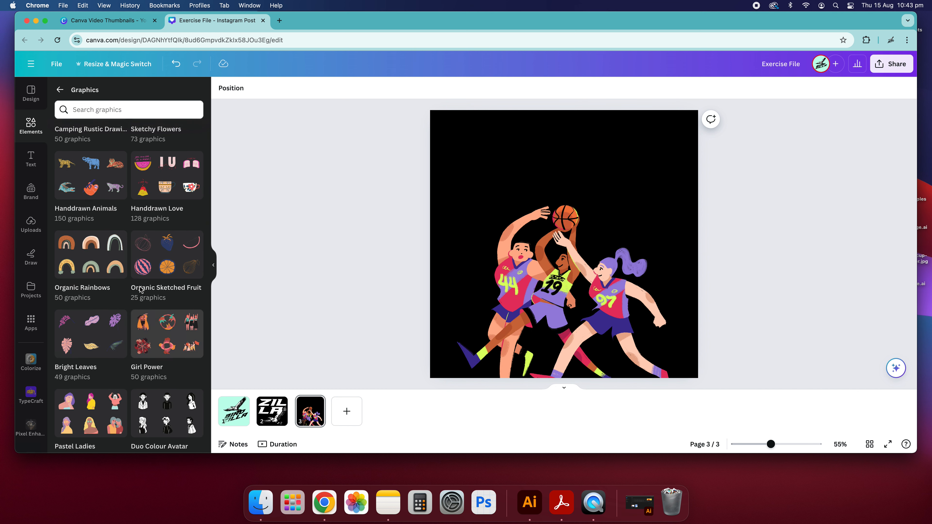
left_click(85, 274)
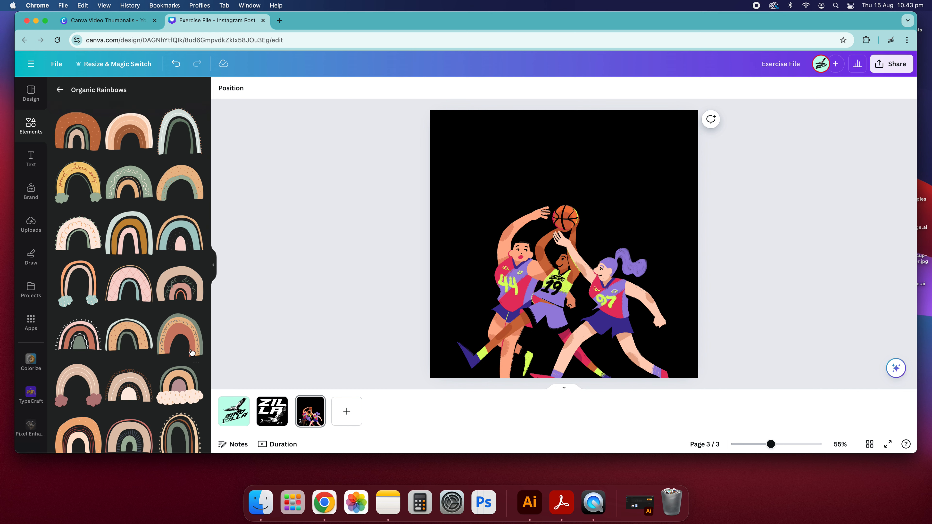
Add a bright rainbow graphic, enlarge it and position it to fill the page's upper part around the players.
scroll(135, 329, "down", 5)
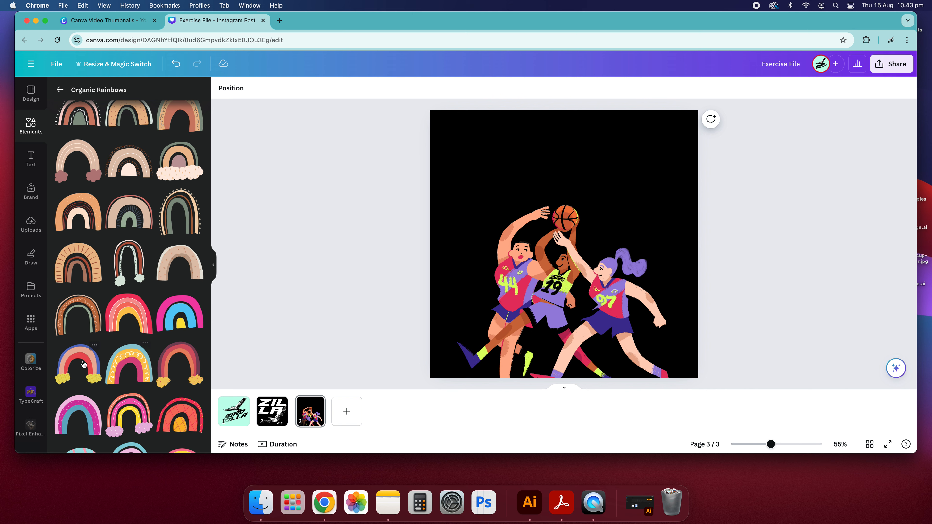
left_click(92, 349)
left_click_drag(617, 199, 844, 4)
left_click_drag(565, 161, 443, 216)
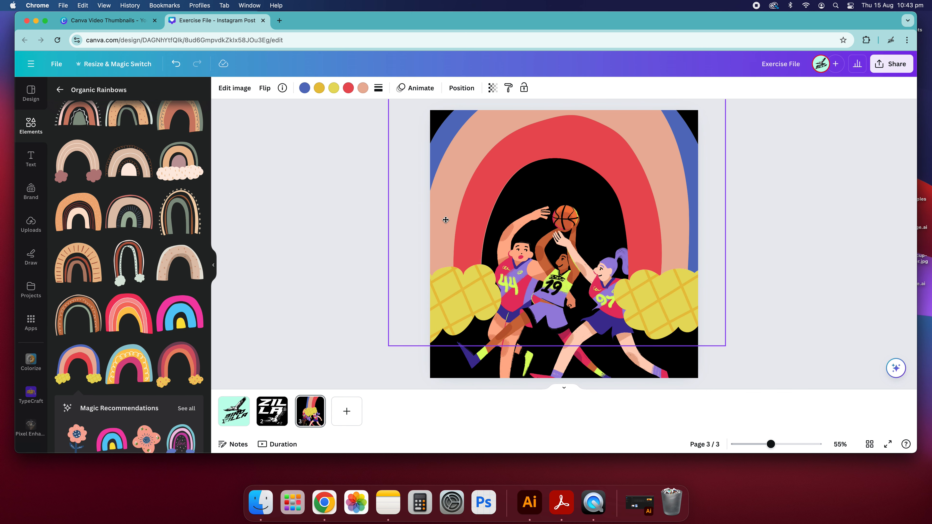
left_click(738, 271)
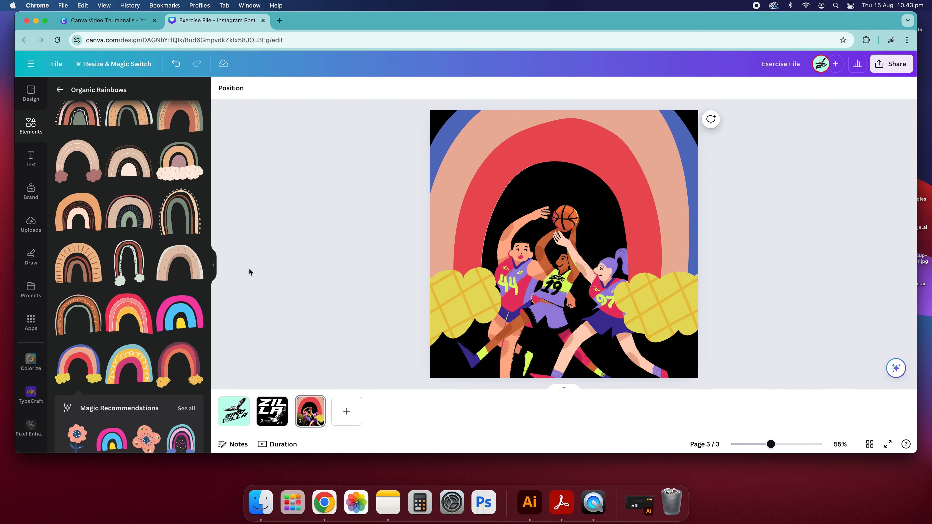